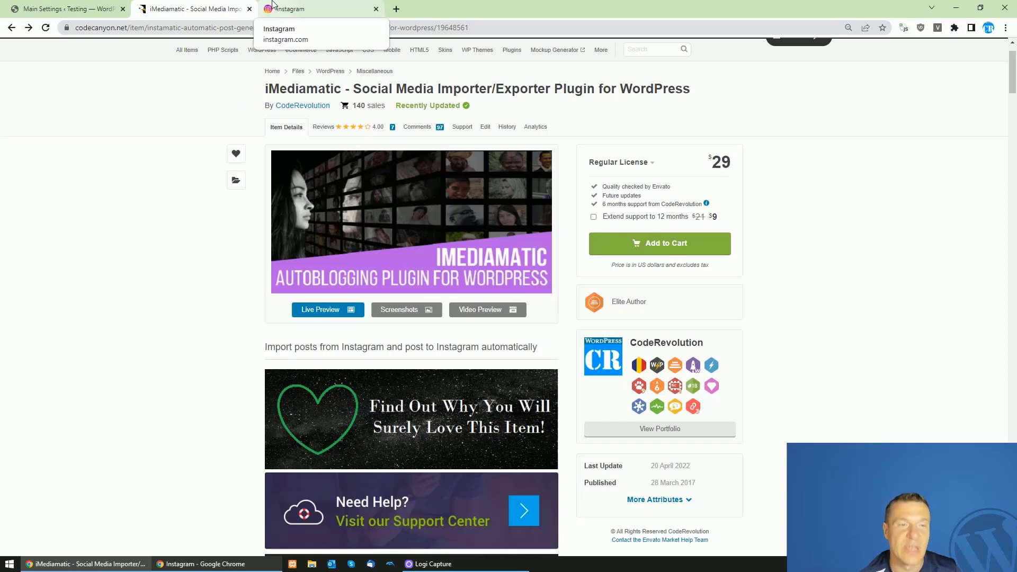
- Switch from the CodeCanyon iMediamatic listing to the WordPress Main Settings tab
left_click(66, 8)
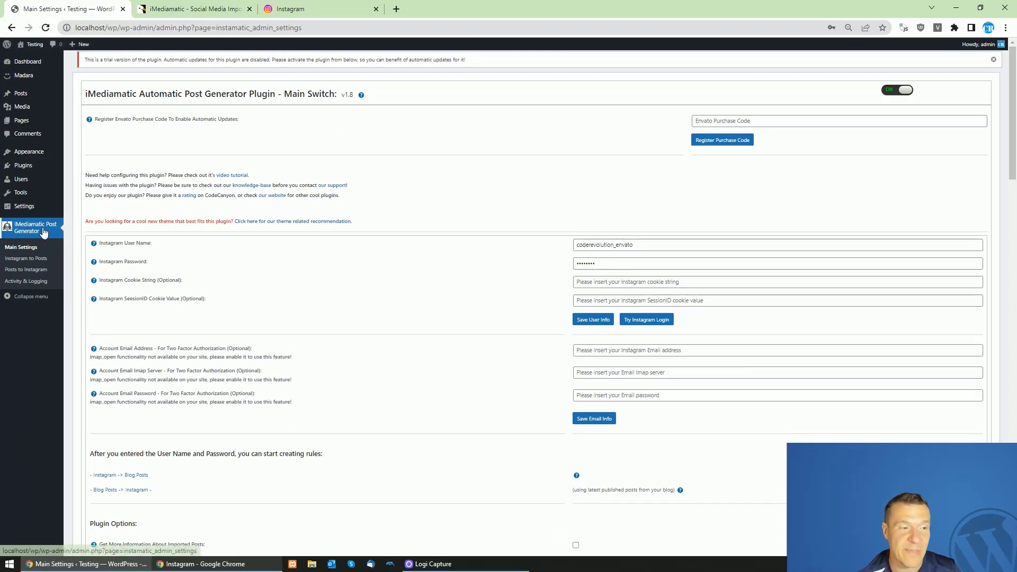
- Highlight the Instagram User Name, Password, Cookie String, SessionID and Email Address labels
mouse_move(113, 252)
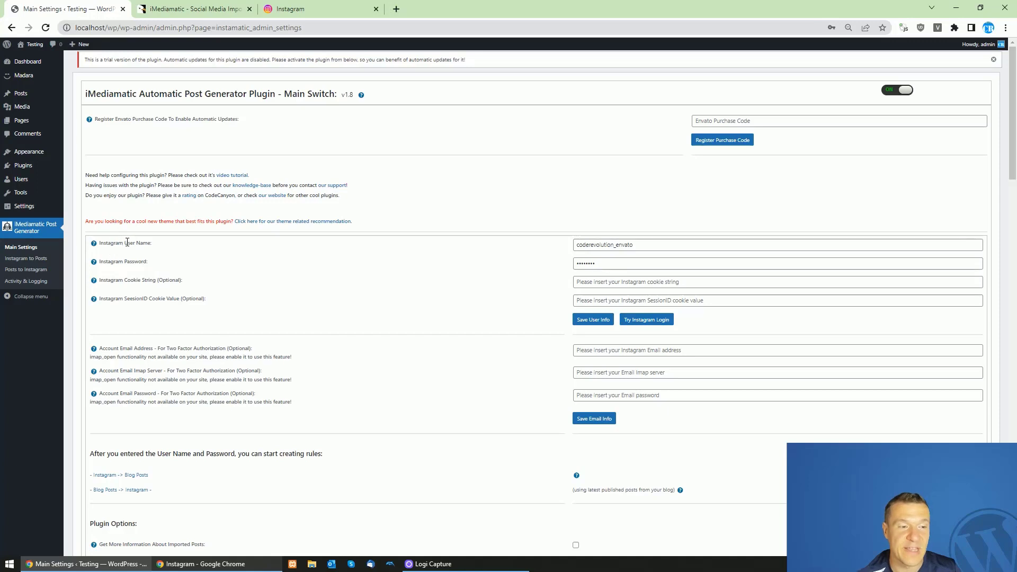
left_click_drag(125, 243, 152, 243)
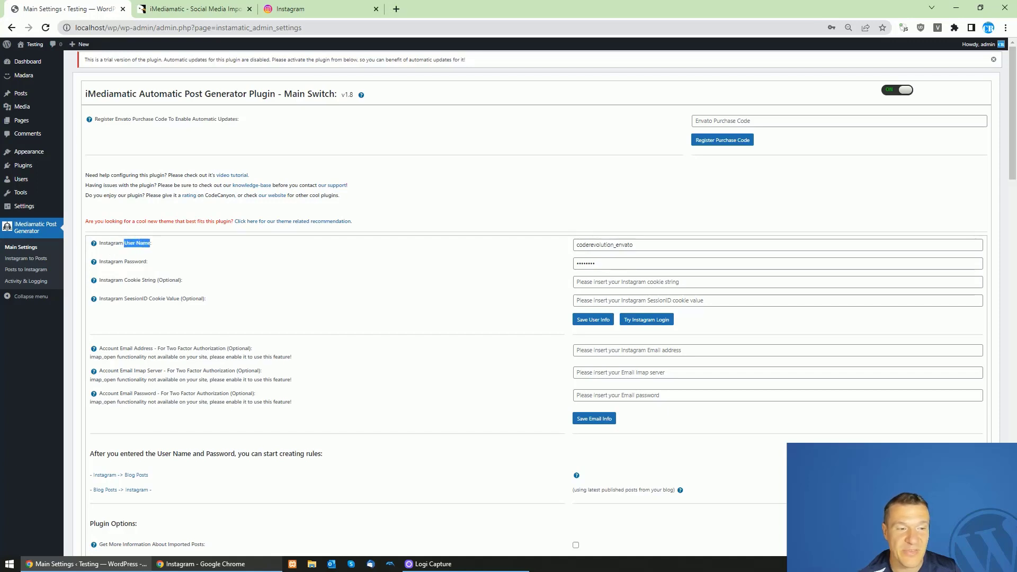
double_click(133, 261)
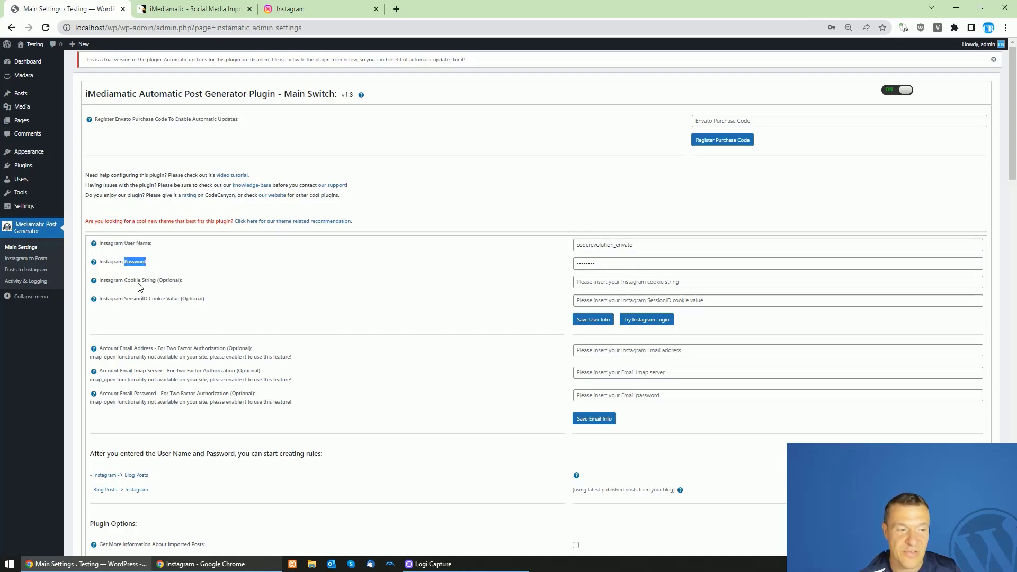
left_click_drag(124, 280, 179, 299)
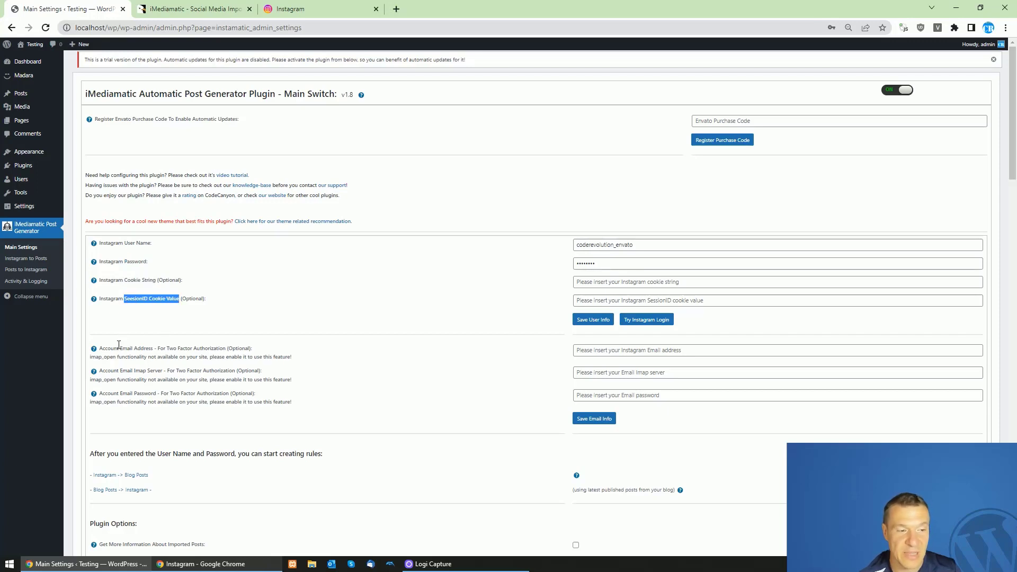
left_click_drag(119, 348, 156, 394)
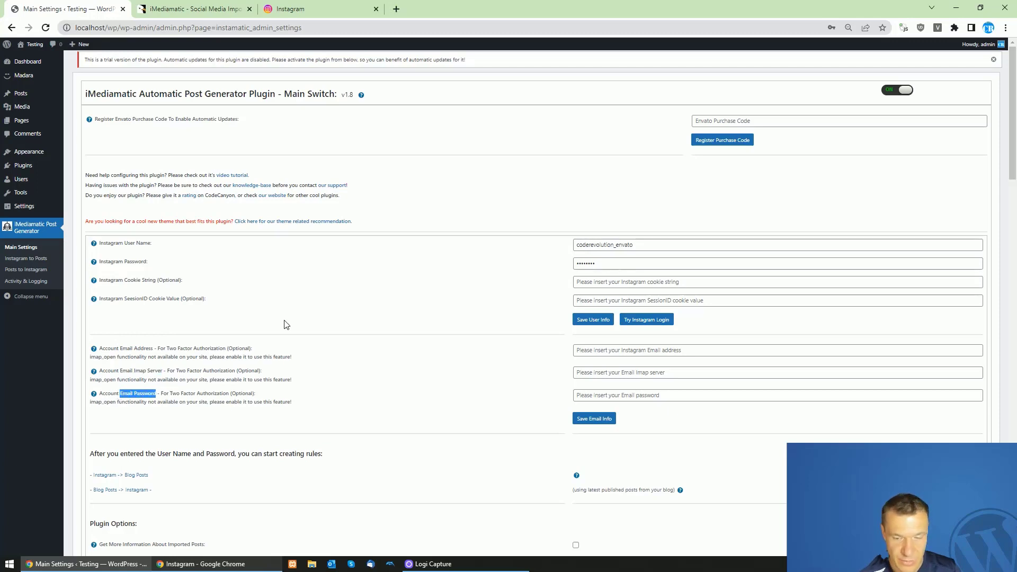
- Clear the selection, then re-highlight the User Name/Password rows and the SessionID label
left_click(354, 261)
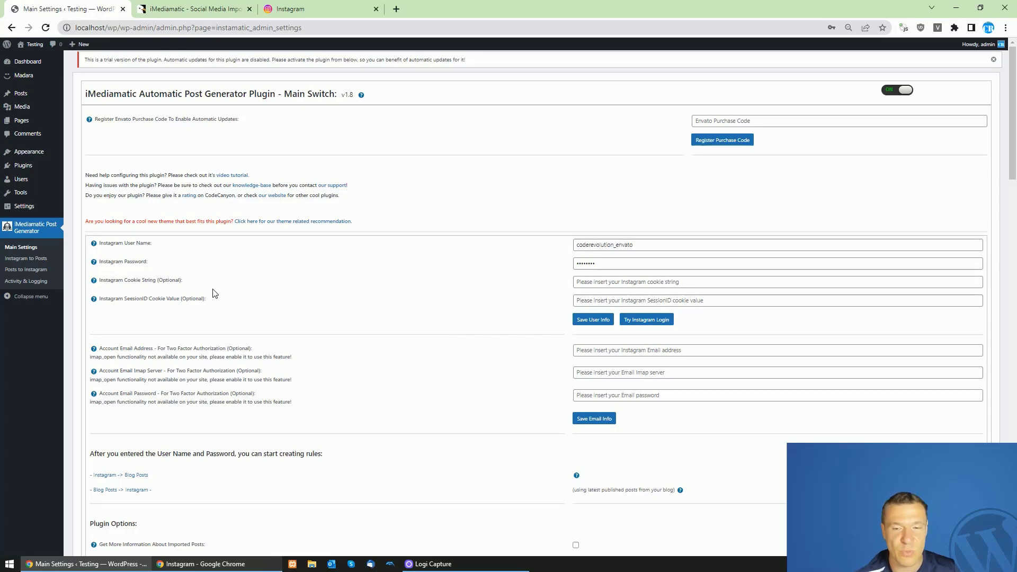
mouse_move(118, 243)
left_mouse_down()
mouse_move(150, 265)
mouse_move(126, 251)
left_mouse_up()
left_click(125, 247)
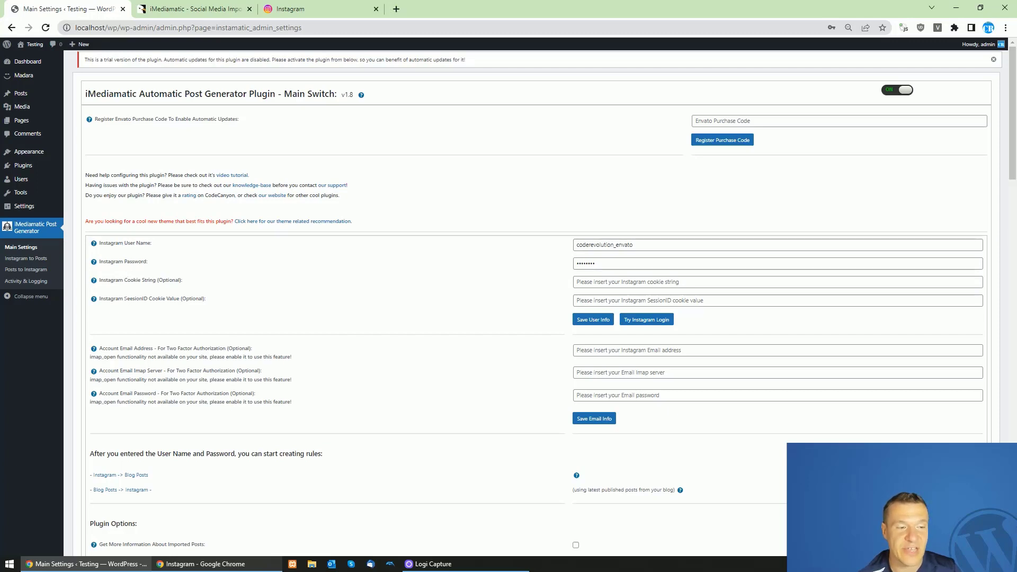
left_click_drag(124, 298, 143, 299)
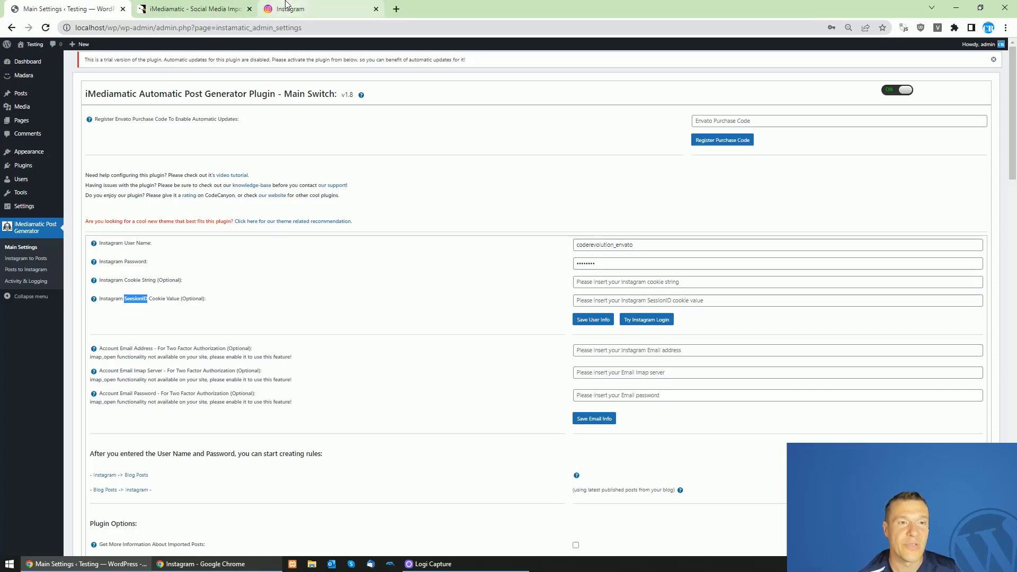
- On the Instagram post tab, open DevTools and list the cookies stored for instagram.com
left_click(285, 5)
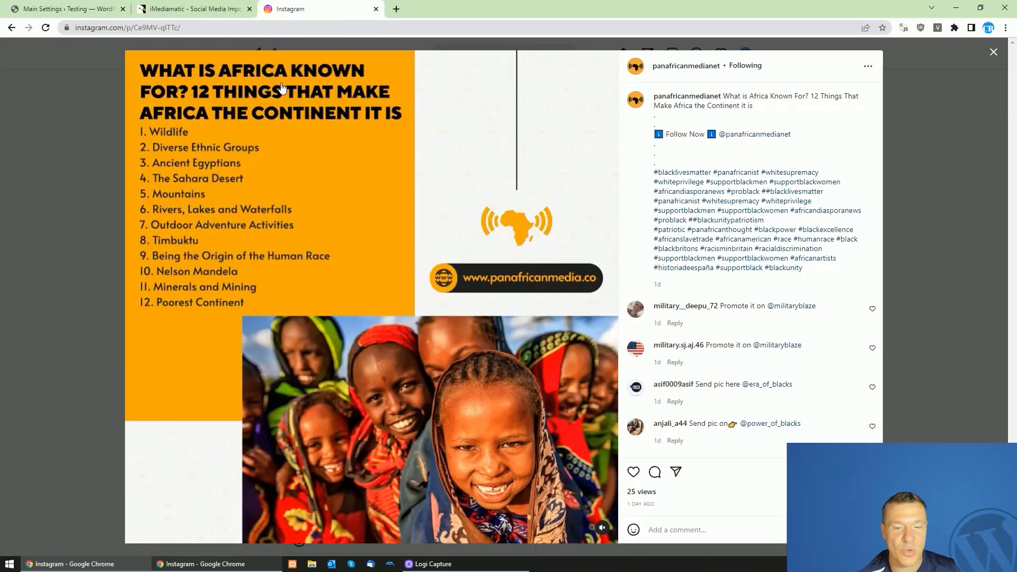
key("F12")
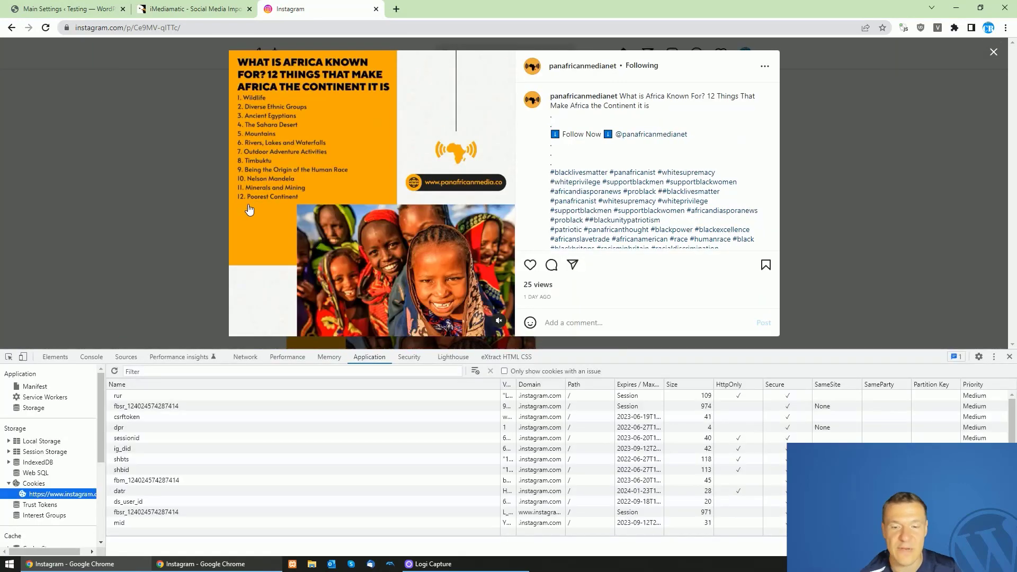
scroll(114, 487, "down", 1)
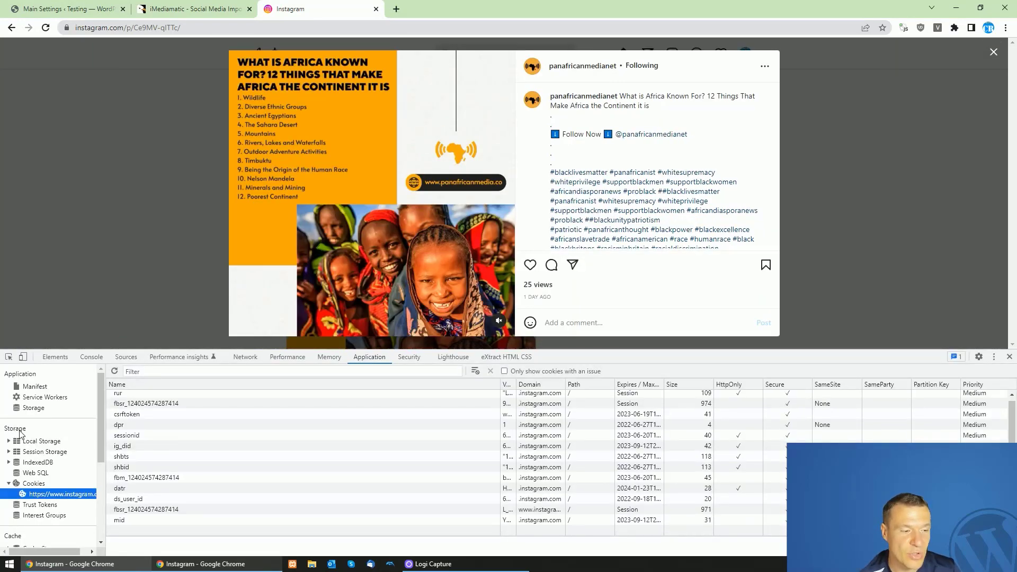
left_click(32, 483)
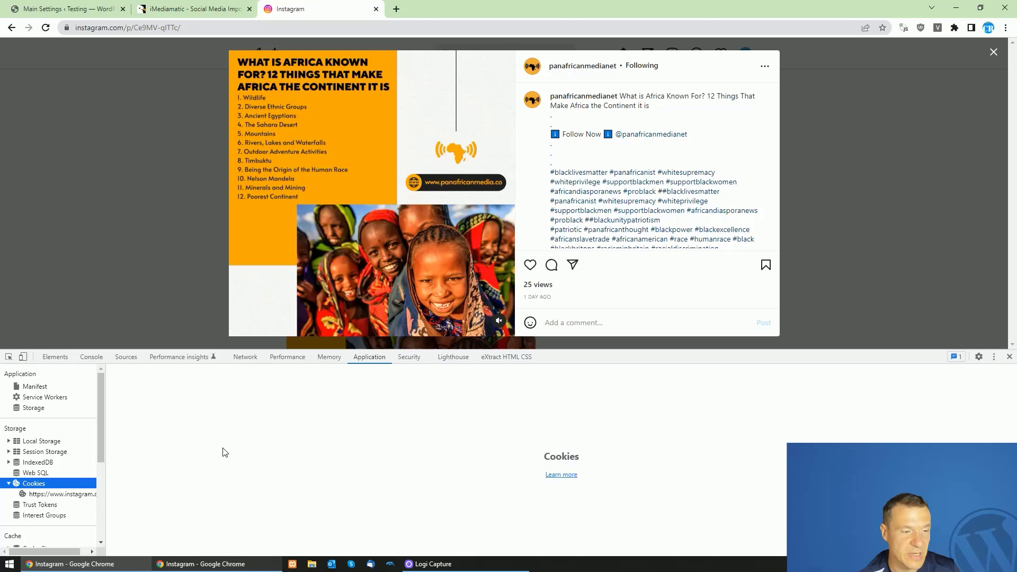
left_click(43, 495)
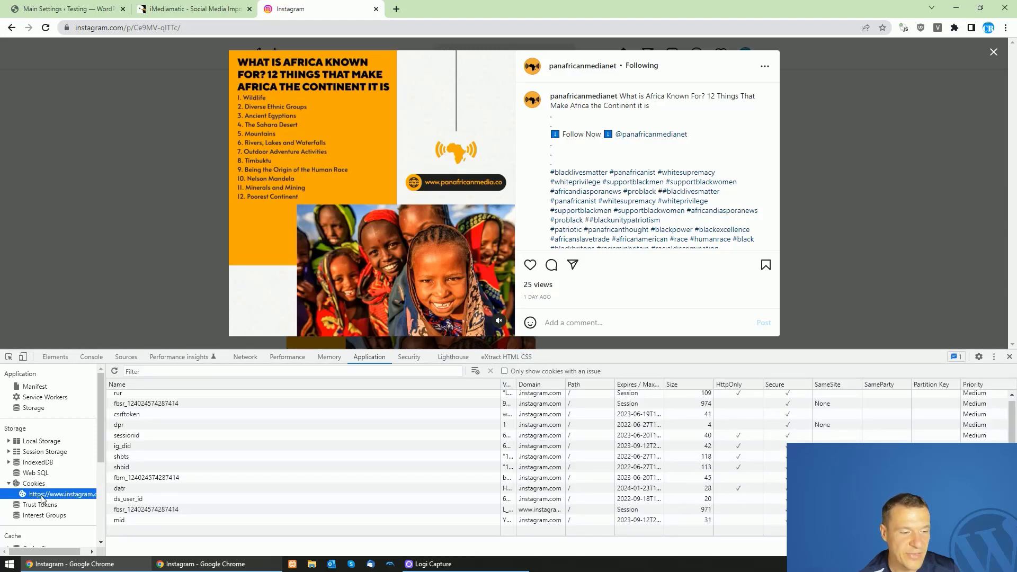
- Select the sessionid cookie's full value and bring up the copy option for it
left_click(122, 435)
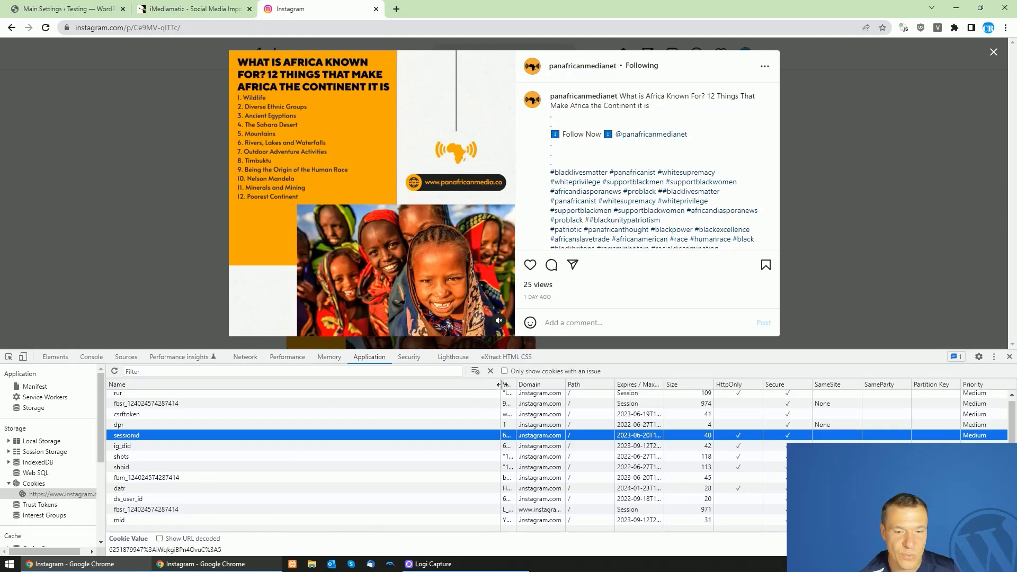
double_click(507, 438)
right_click(507, 438)
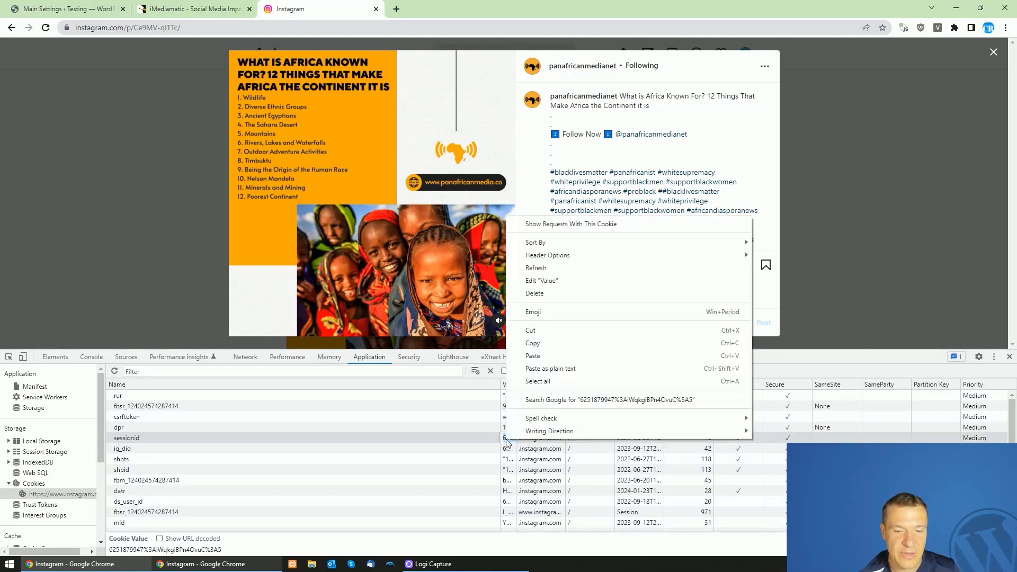
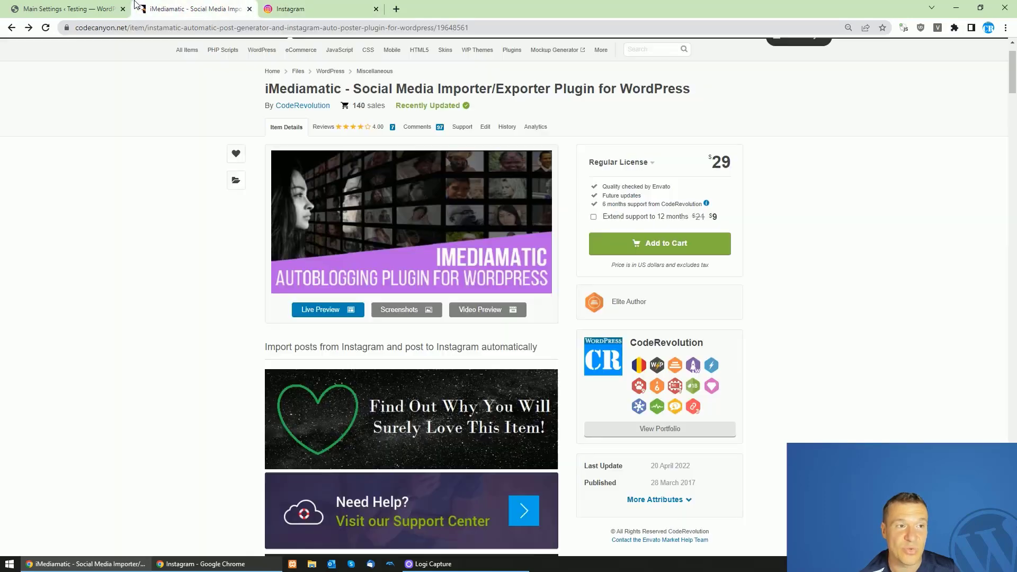
- Check the Instagram tab's cookie list and close the open Instagram post
left_click(106, 9)
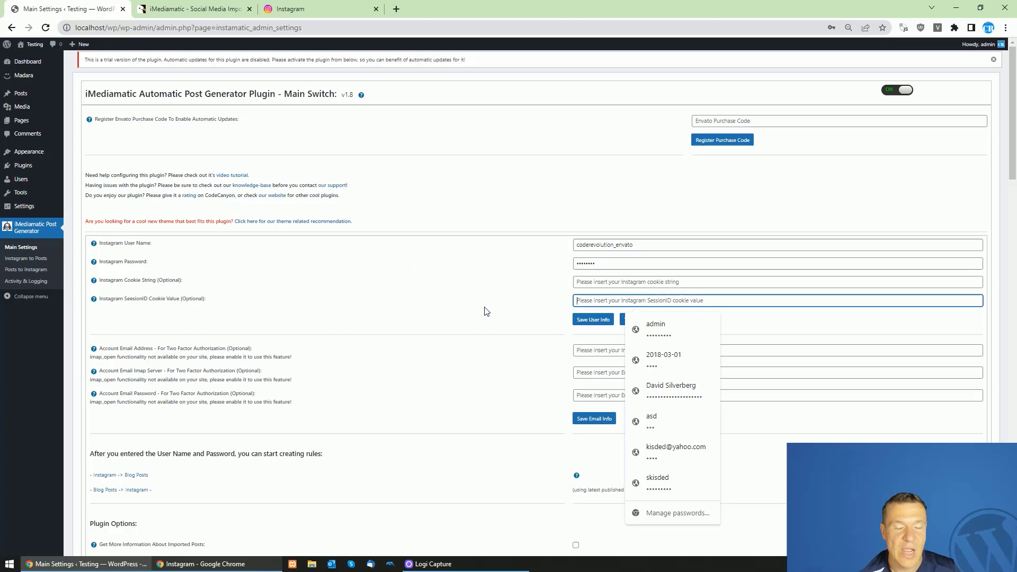
left_click(284, 5)
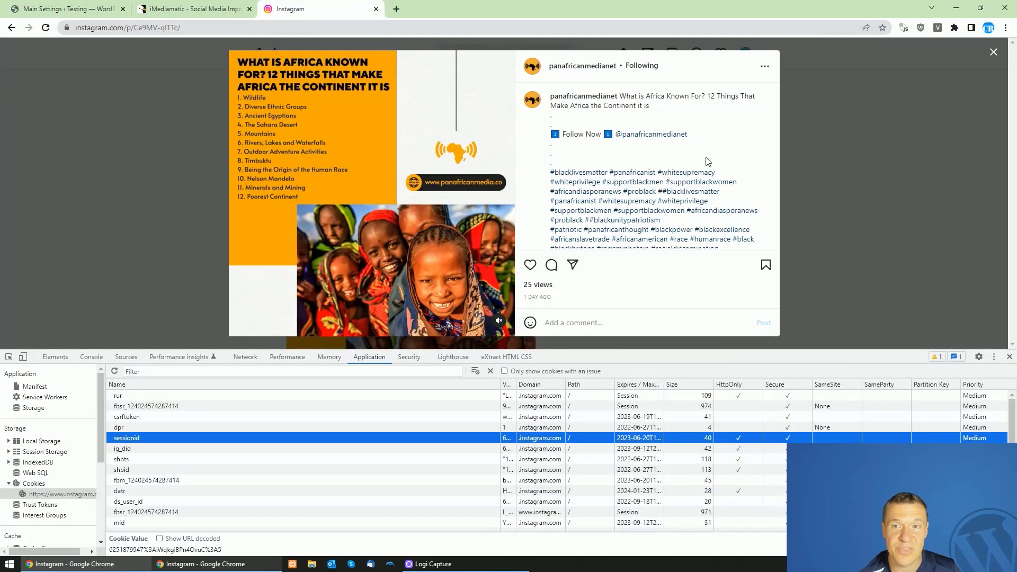
left_click(988, 54)
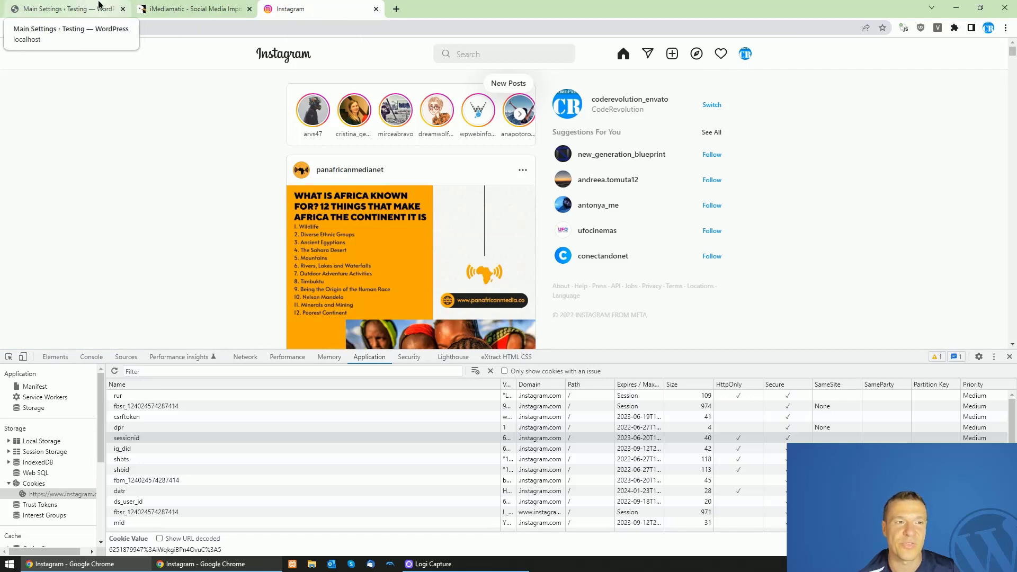
- Return to iMediamatic Main Settings and focus the SessionID cookie value field
left_click(69, 8)
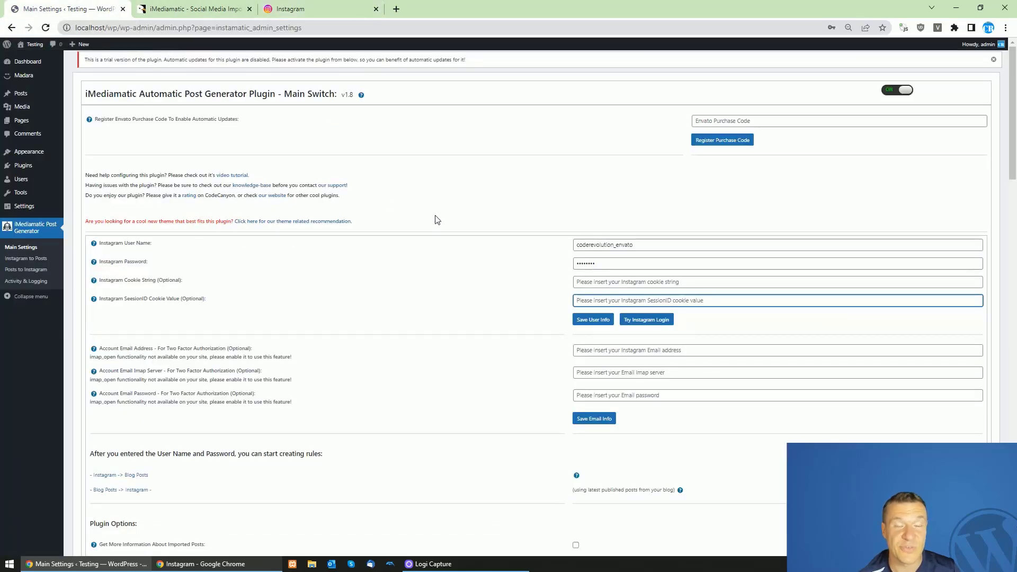
left_click(579, 302)
left_click(506, 311)
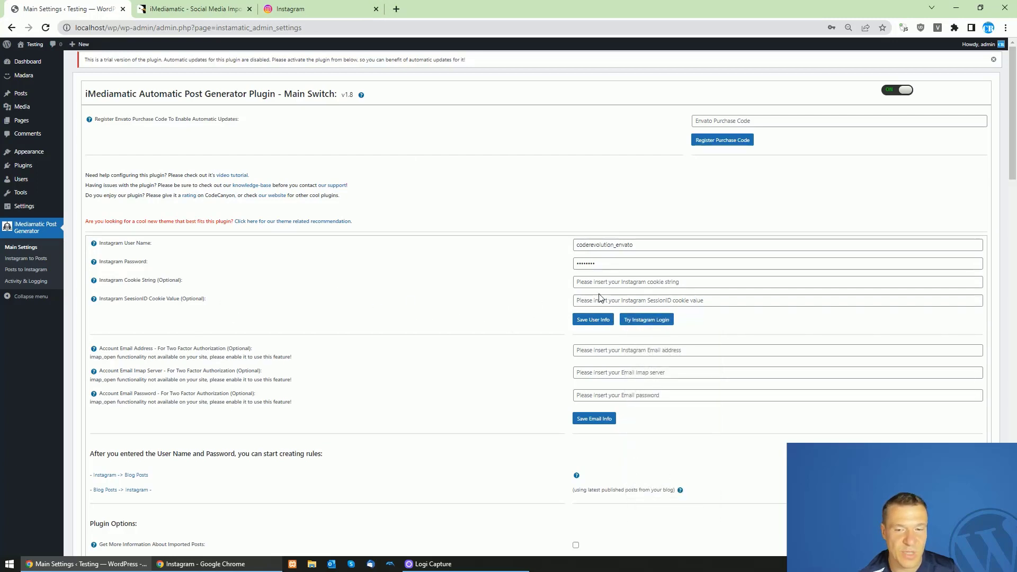
- Open the Instagram to Posts page separately and highlight the Instagram Cookie String label
middle_click(33, 262)
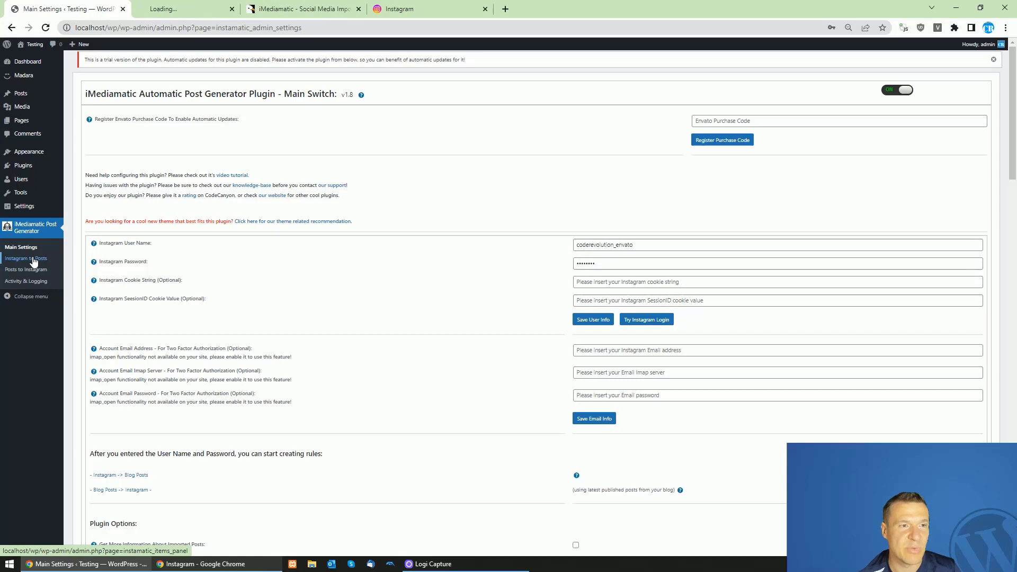
middle_click(196, 9)
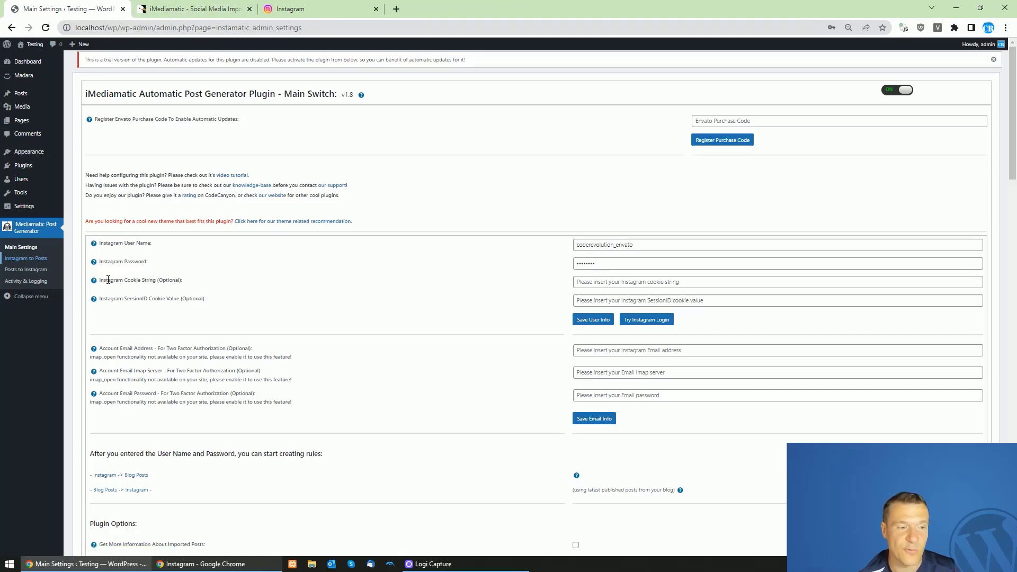
left_click_drag(99, 280, 157, 282)
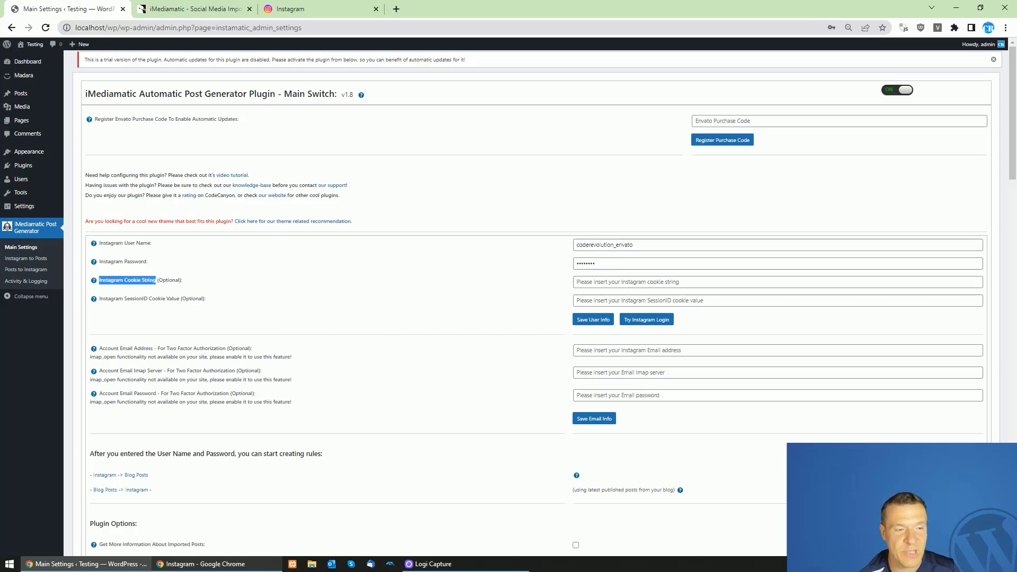
mouse_move(94, 281)
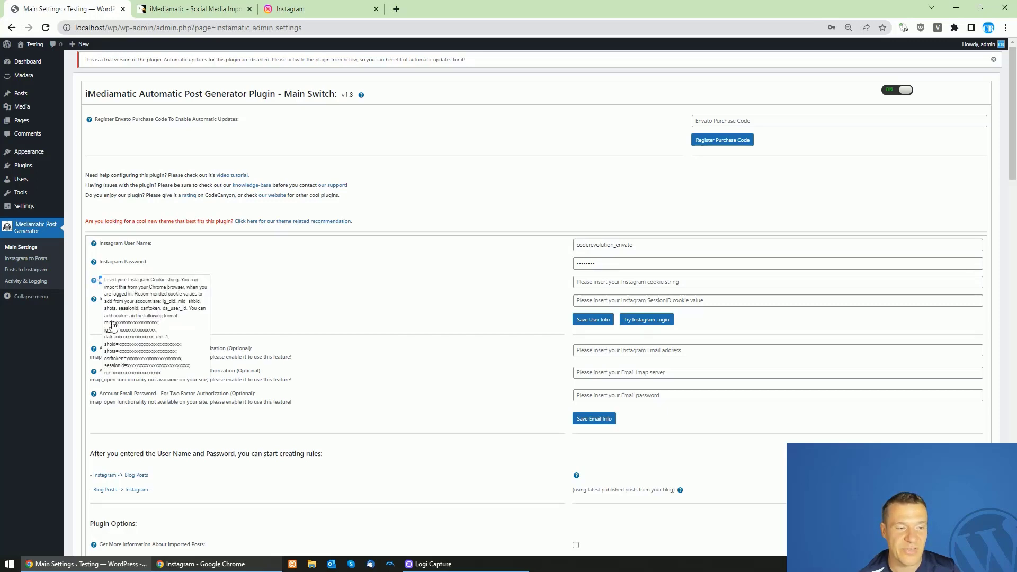
- Read the cookie string format example, then return to Instagram's cookie list
left_click_drag(105, 323, 156, 335)
left_click(160, 325)
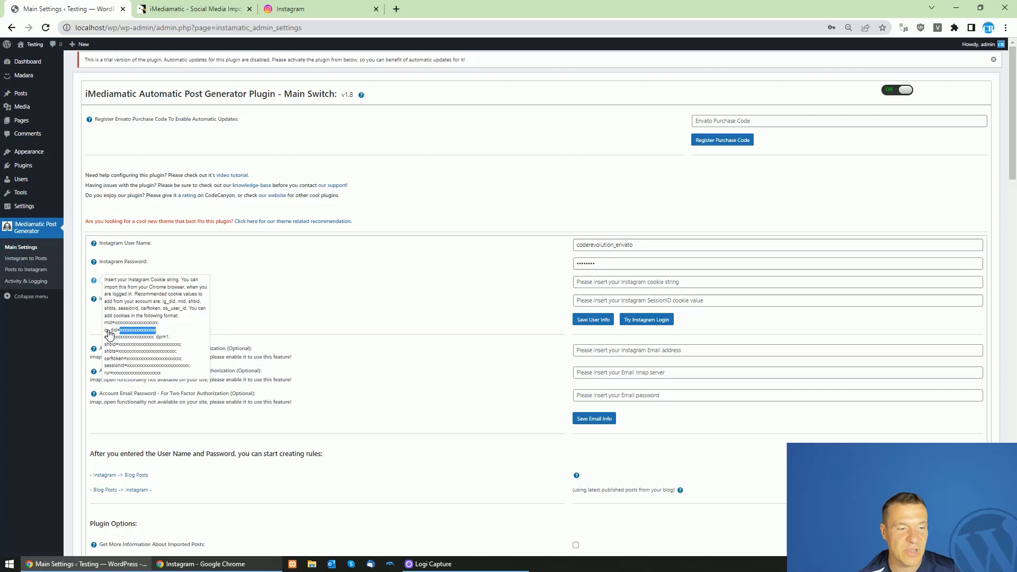
left_click(310, 8)
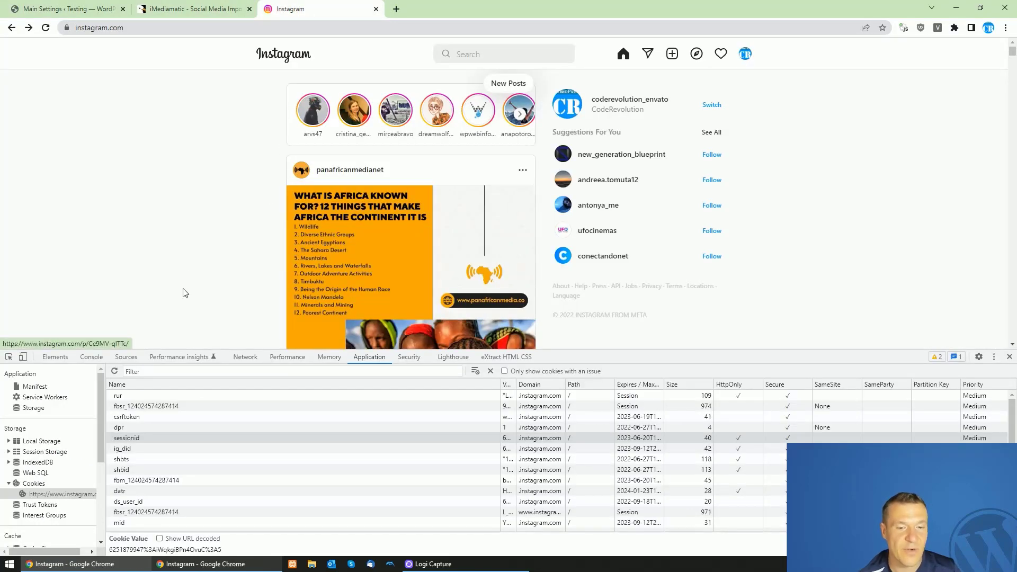
- Show a network request's headers in the DevTools Network panel
left_click(245, 357)
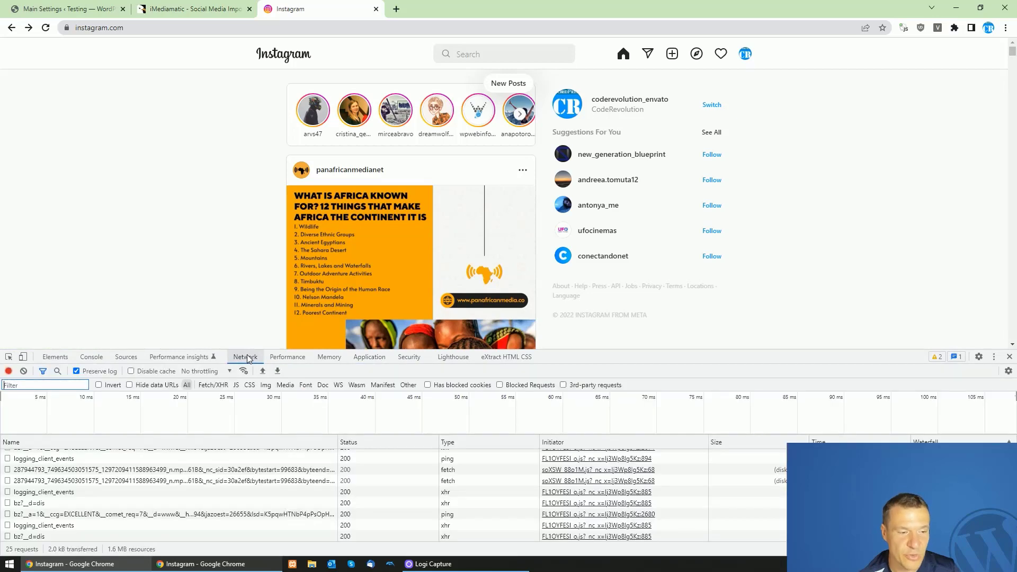
left_click(35, 456)
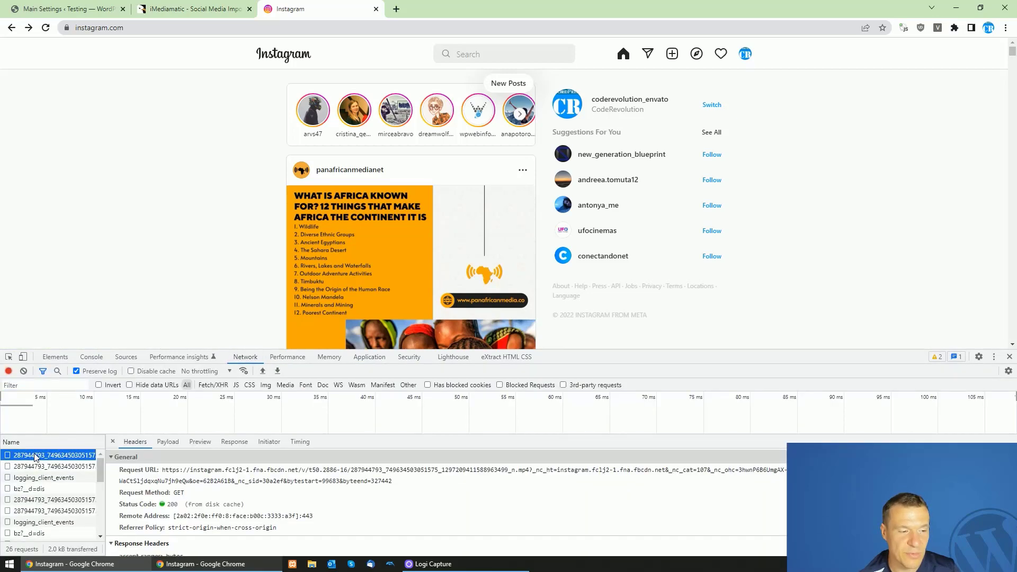
right_click(35, 457)
- Review the request's Copy options without copying, then go to the CodeCanyon page
mouse_move(81, 371)
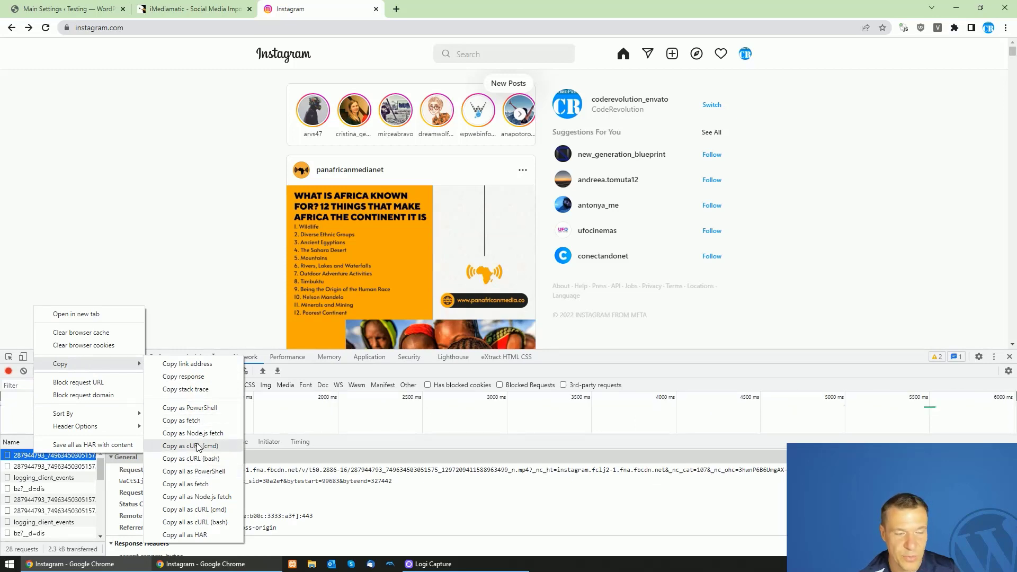
left_click(171, 252)
left_click(149, 6)
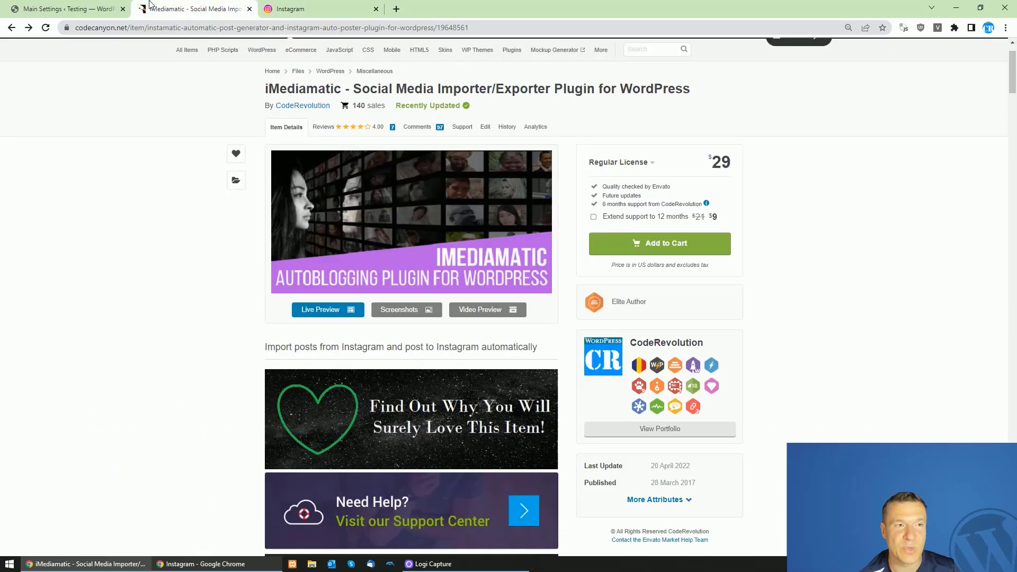
left_click(103, 5)
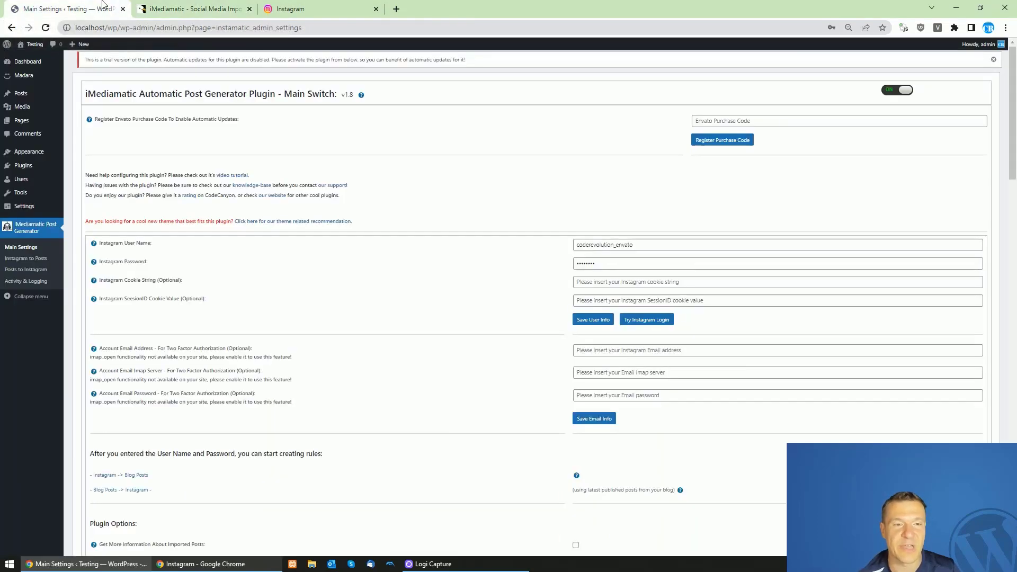
left_click(151, 6)
left_click(80, 8)
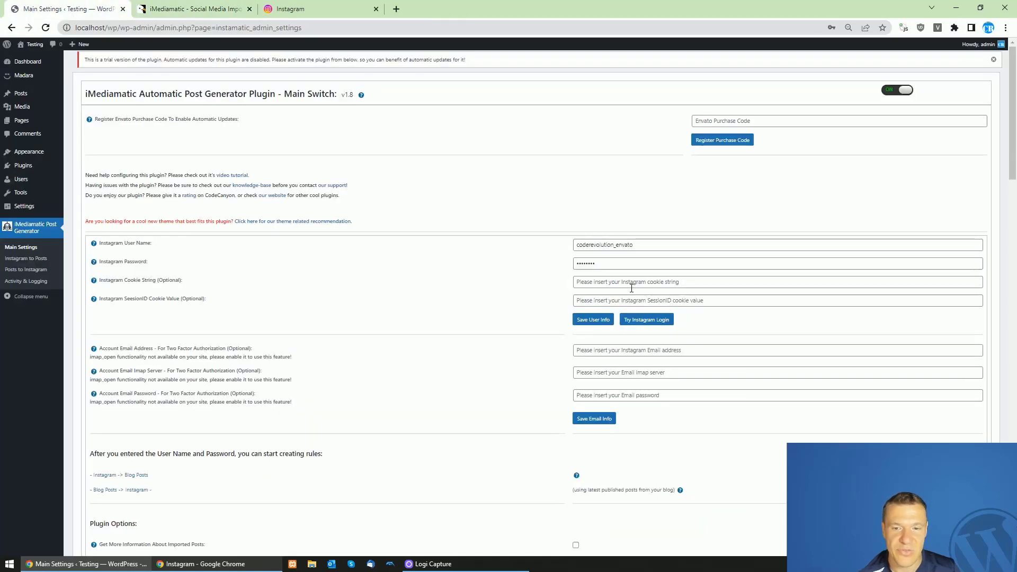
left_click(591, 282)
left_click(438, 283)
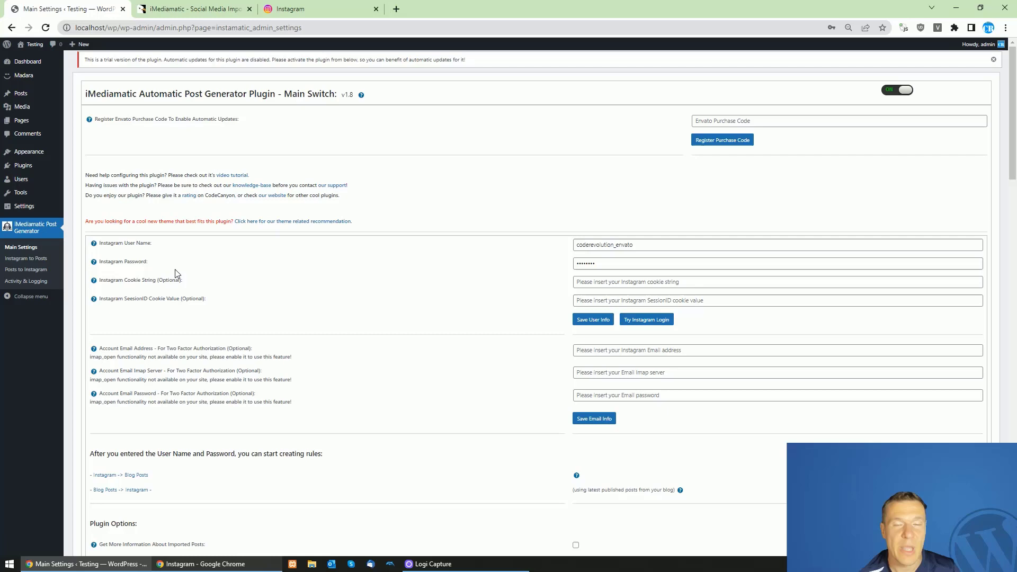
scroll(386, 298, "down", 1)
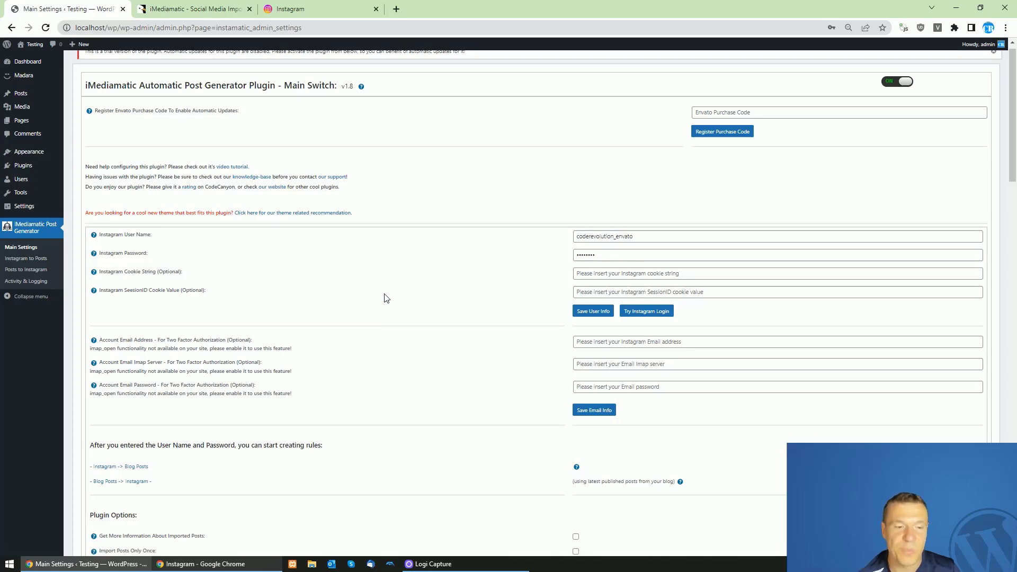
left_click_drag(99, 296, 154, 295)
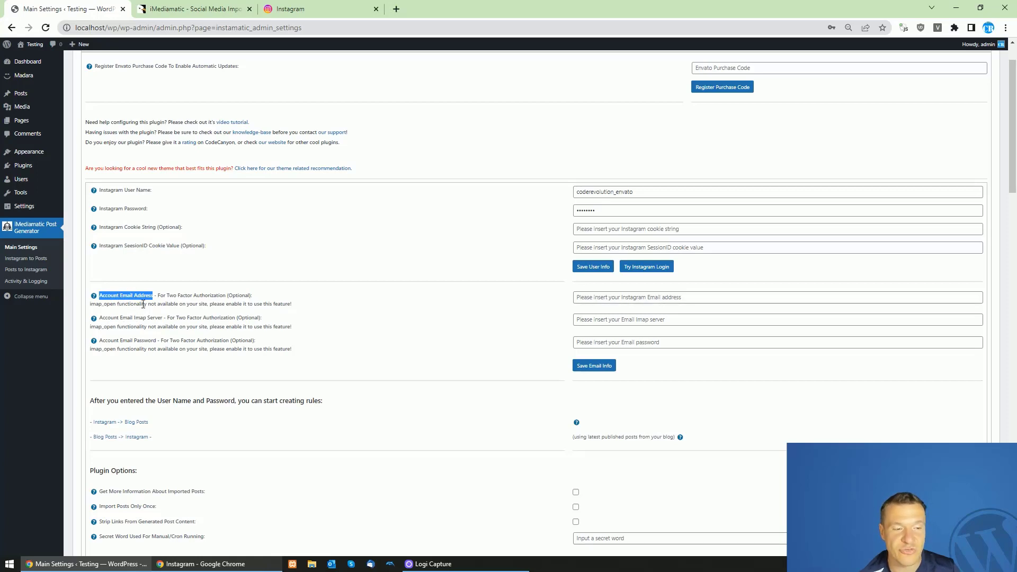
left_click_drag(132, 318, 150, 318)
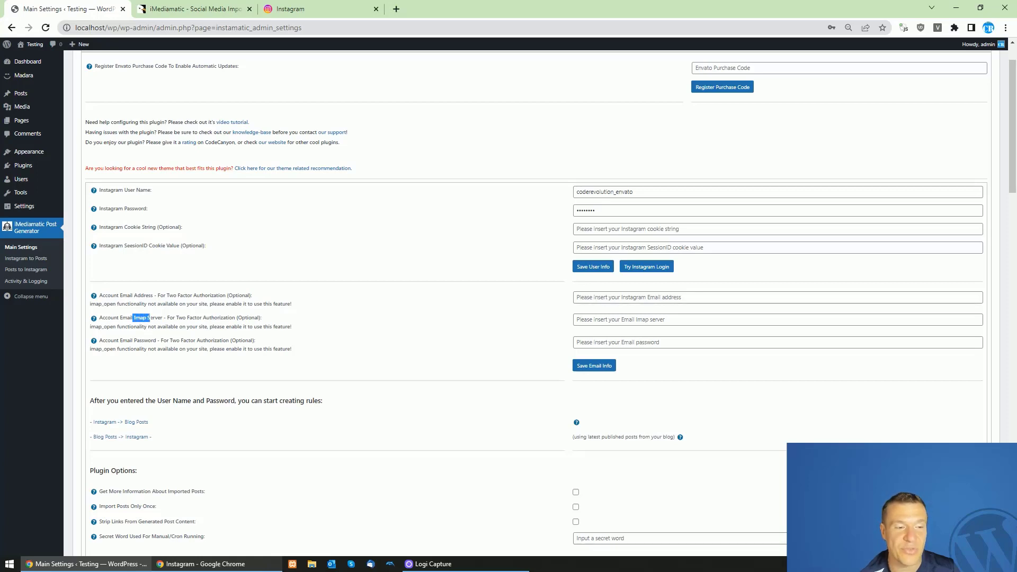
left_click(149, 319)
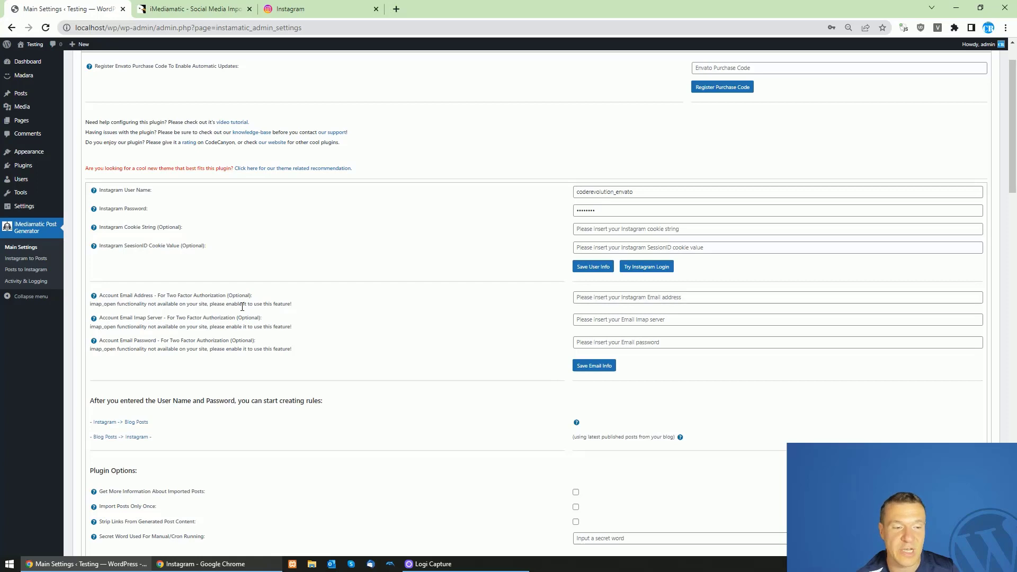
left_click_drag(158, 295, 226, 296)
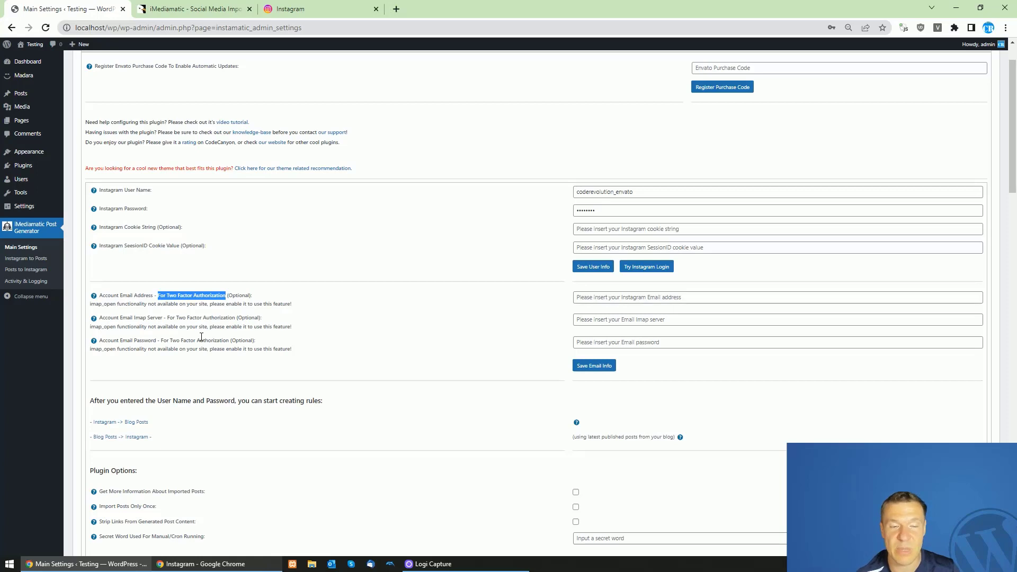
left_click(176, 285)
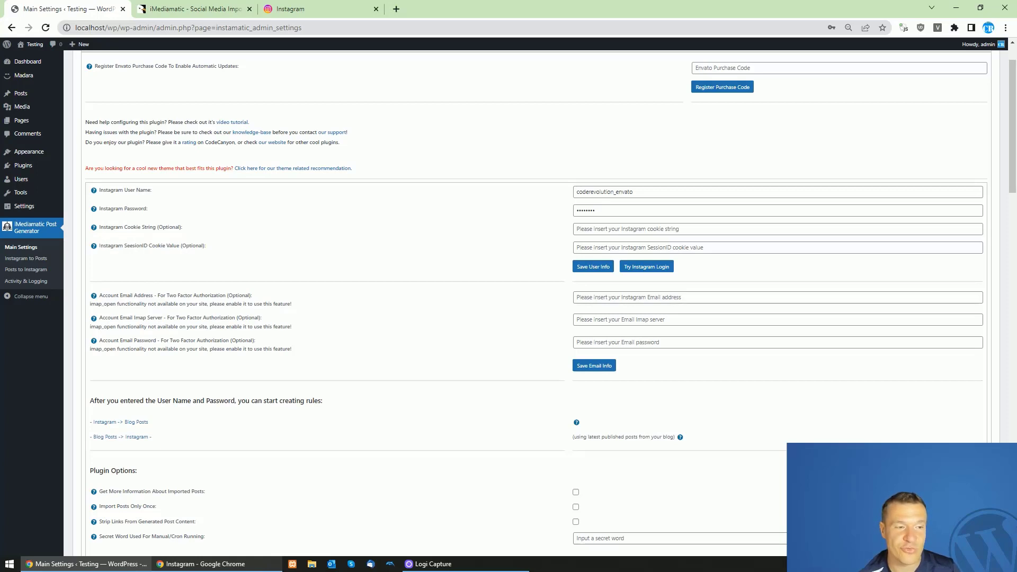
left_click_drag(99, 246, 180, 246)
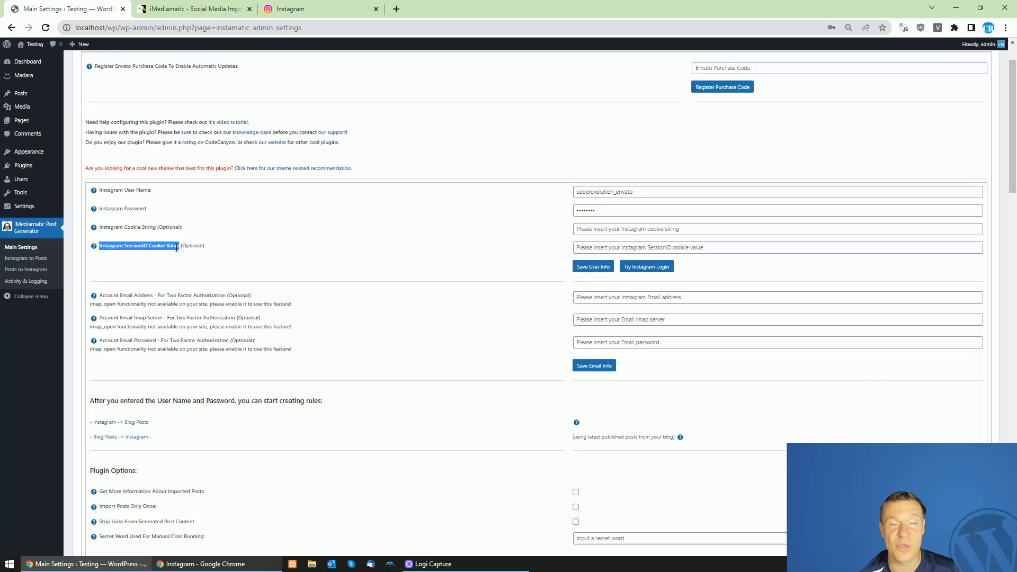
left_click_drag(99, 227, 155, 227)
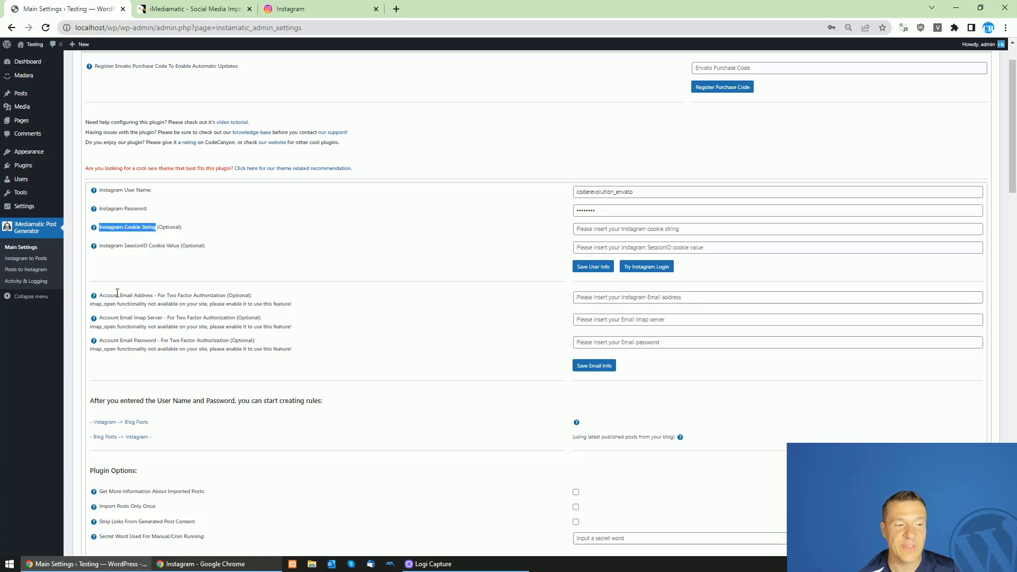
left_click_drag(99, 296, 344, 305)
left_click(140, 318)
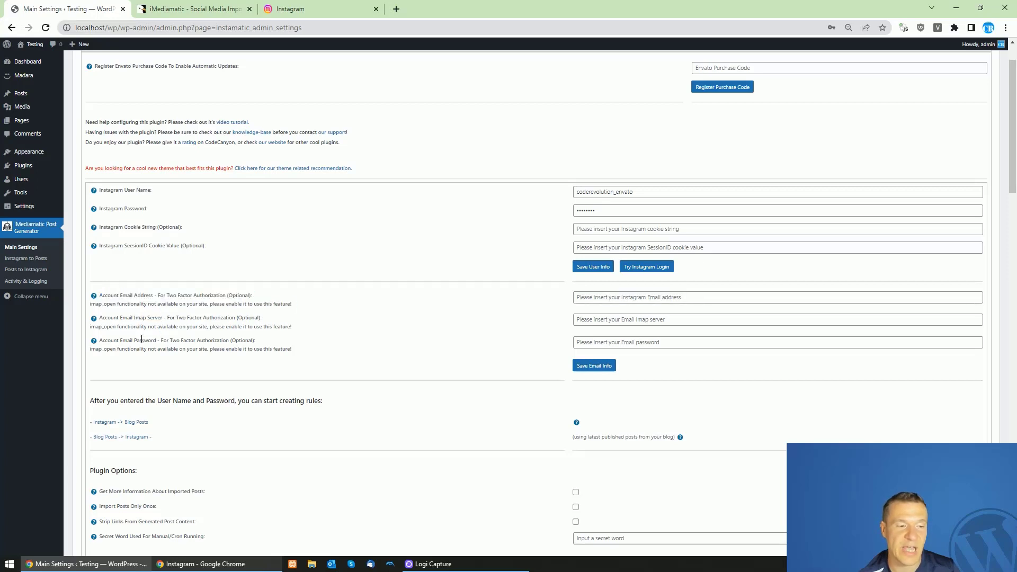
double_click(145, 341)
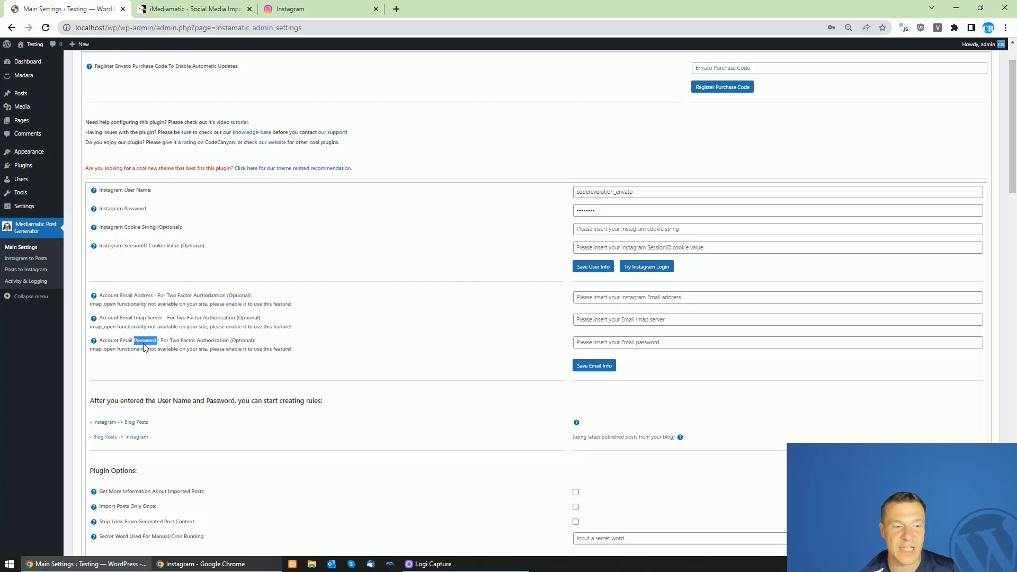
- Search the settings page for 'prox' to find the proxy settings
left_click(264, 336)
scroll(263, 341, "down", 3)
key("ctrl+f")
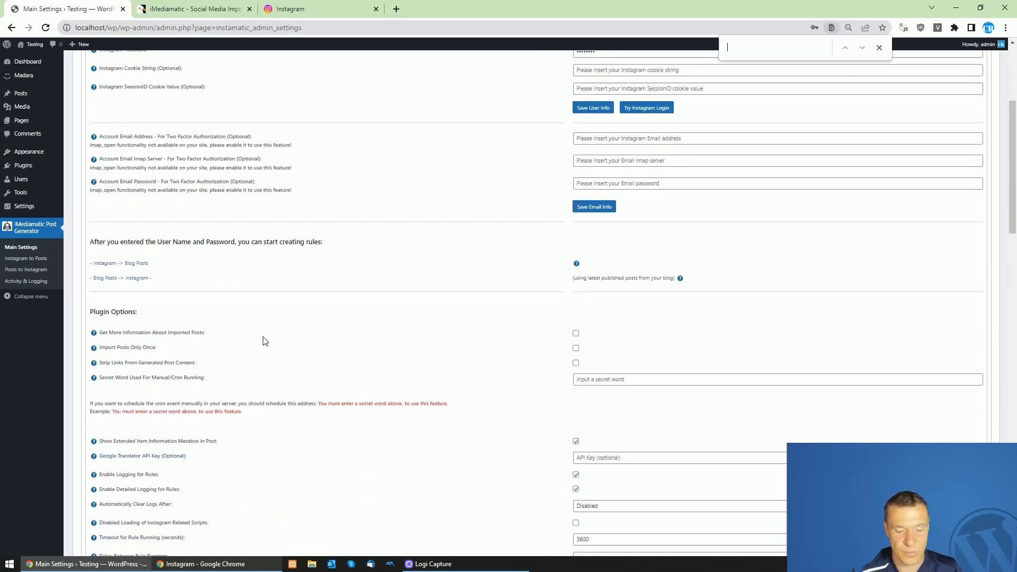
type("prox")
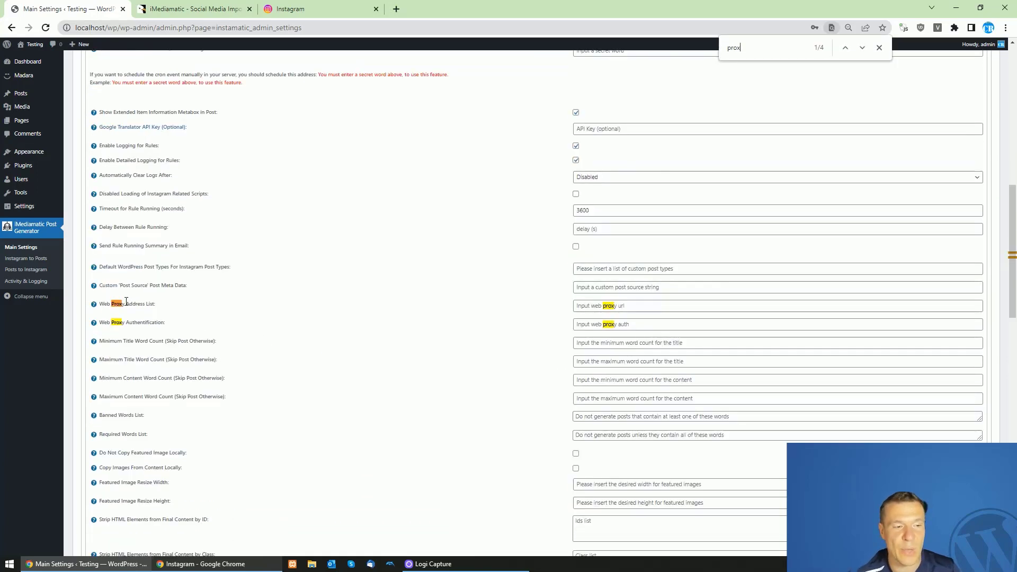
- Highlight the Web Proxy Address List label, then switch to the CodeCanyon page
left_click_drag(103, 304, 156, 305)
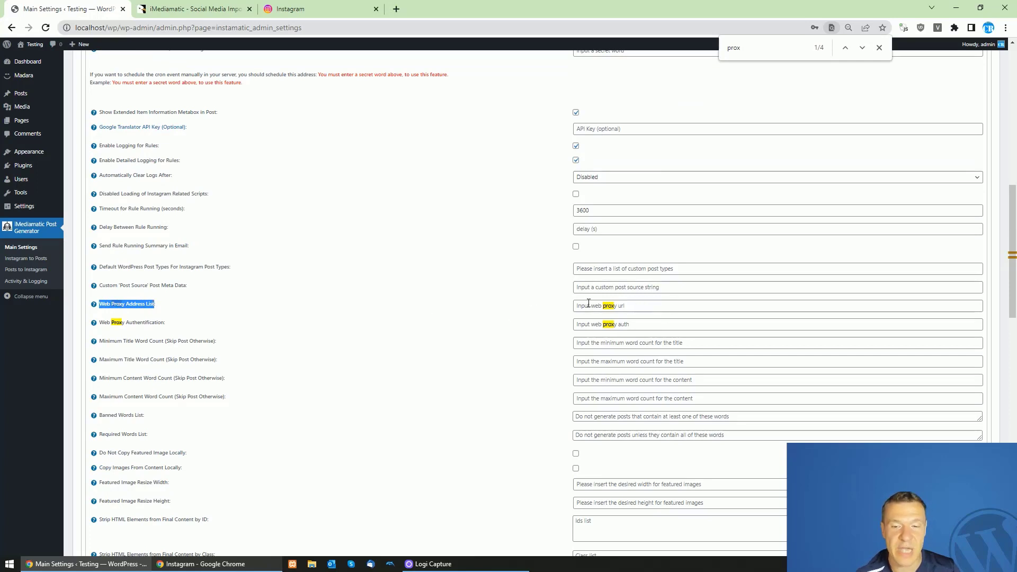
scroll(536, 310, "up", 10)
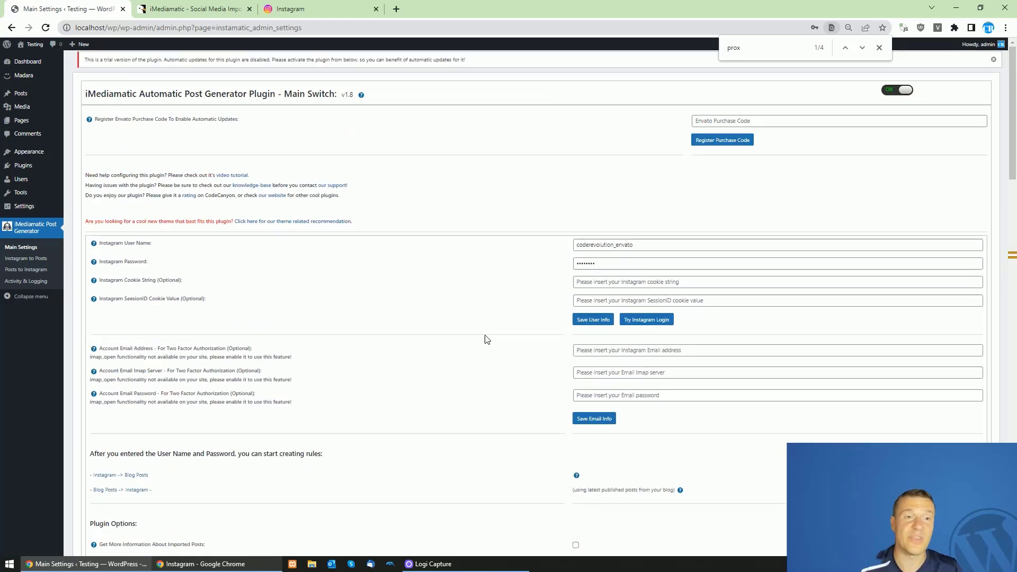
left_click(212, 9)
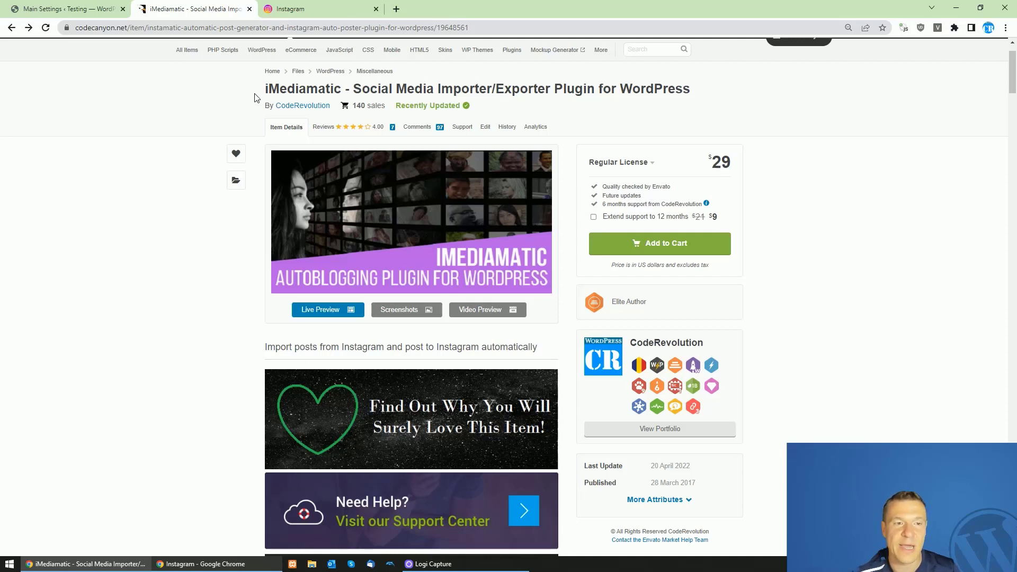
left_click_drag(265, 89, 342, 89)
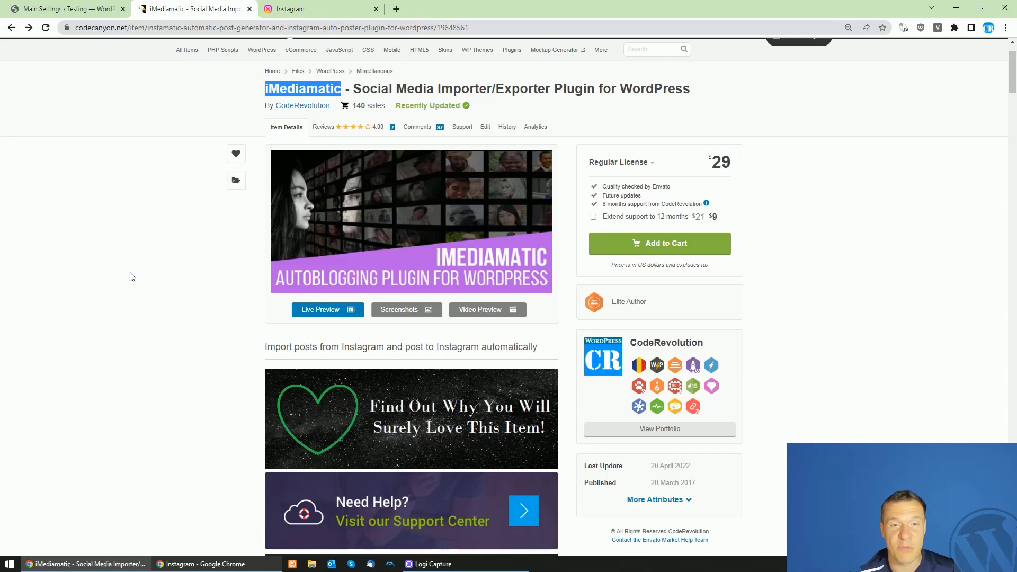
left_click(139, 248)
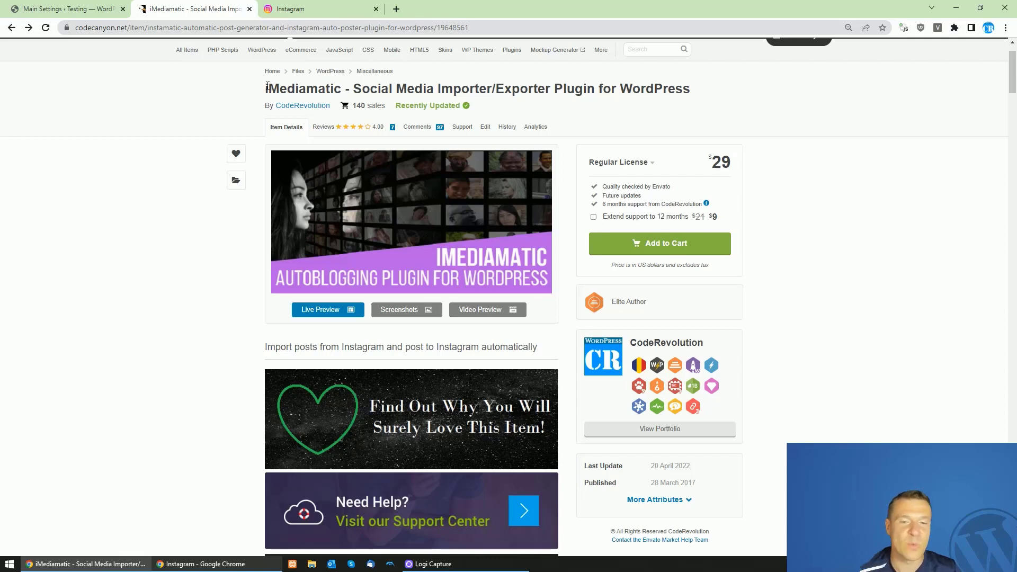
left_click_drag(265, 88, 697, 89)
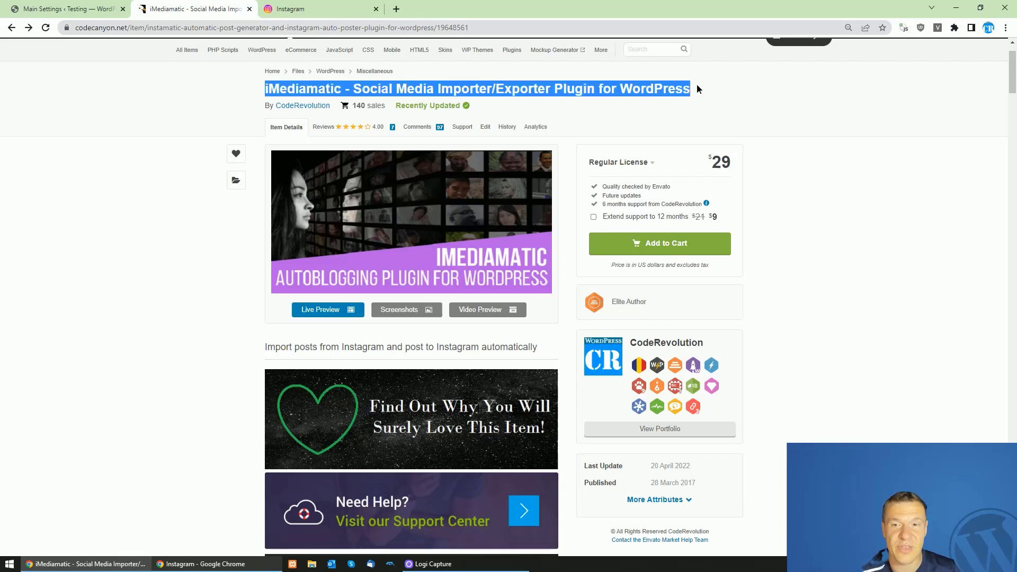
scroll(363, 416, "down", 3)
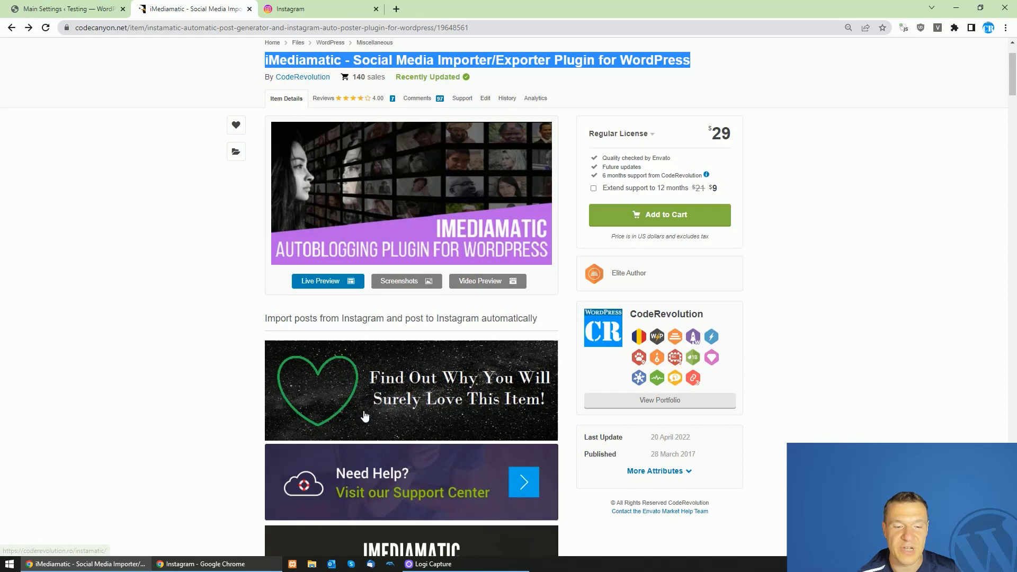
scroll(314, 372, "up", 4)
left_click(267, 147)
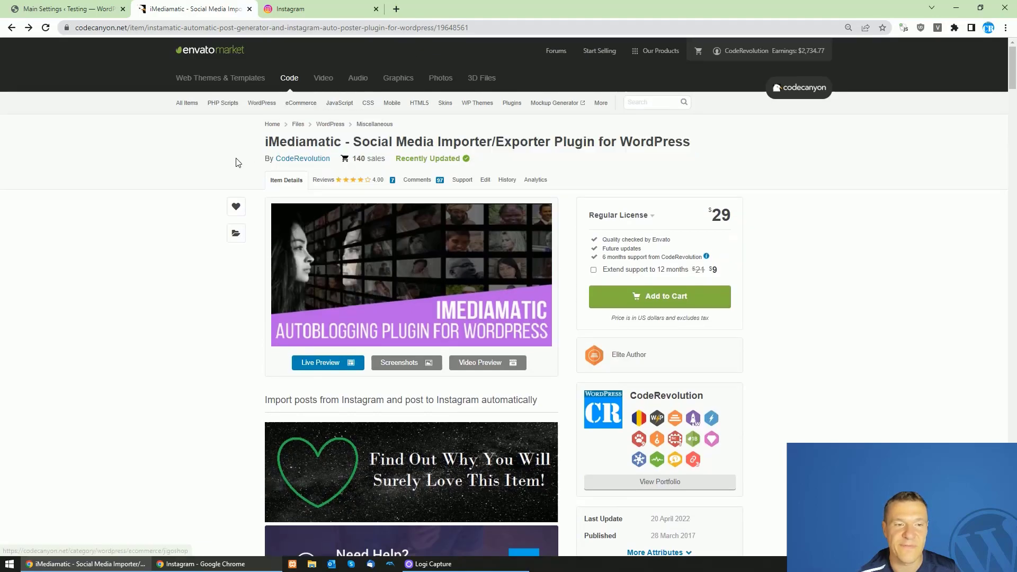
left_click_drag(270, 142, 690, 139)
scroll(290, 206, "down", 4)
scroll(291, 207, "down", 4)
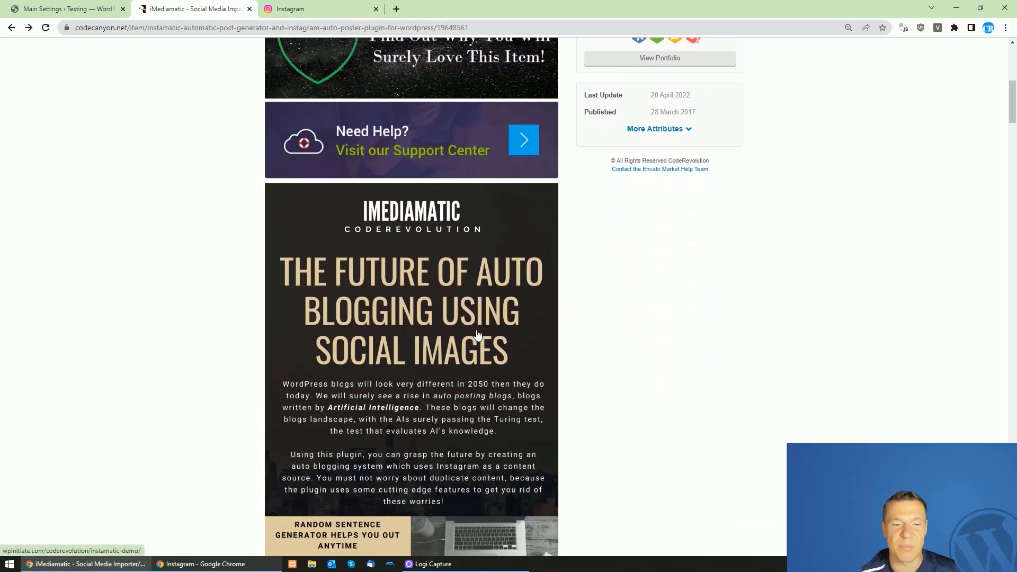
scroll(381, 422, "down", 4)
scroll(334, 433, "up", 10)
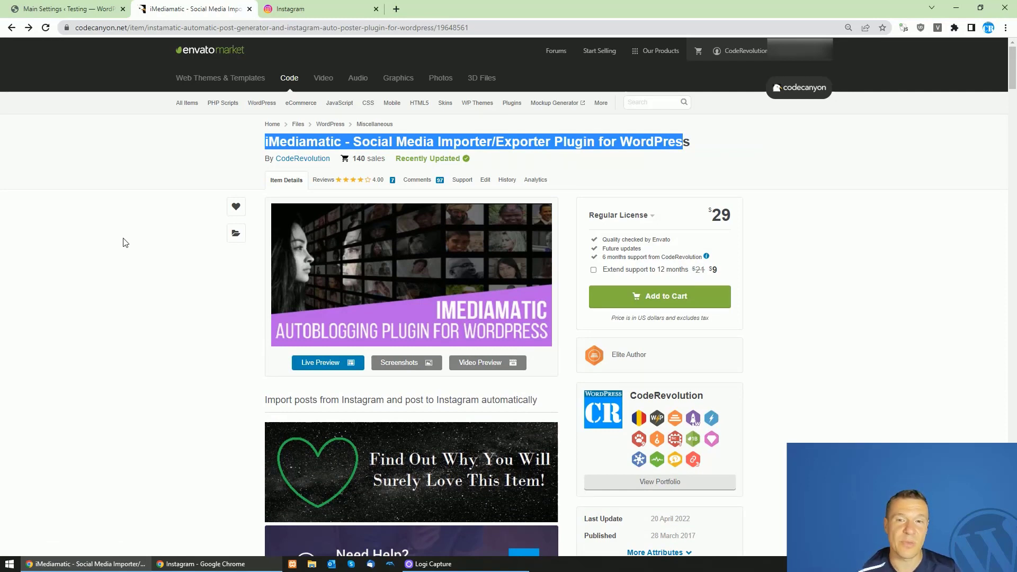
scroll(125, 242, "down", 1)
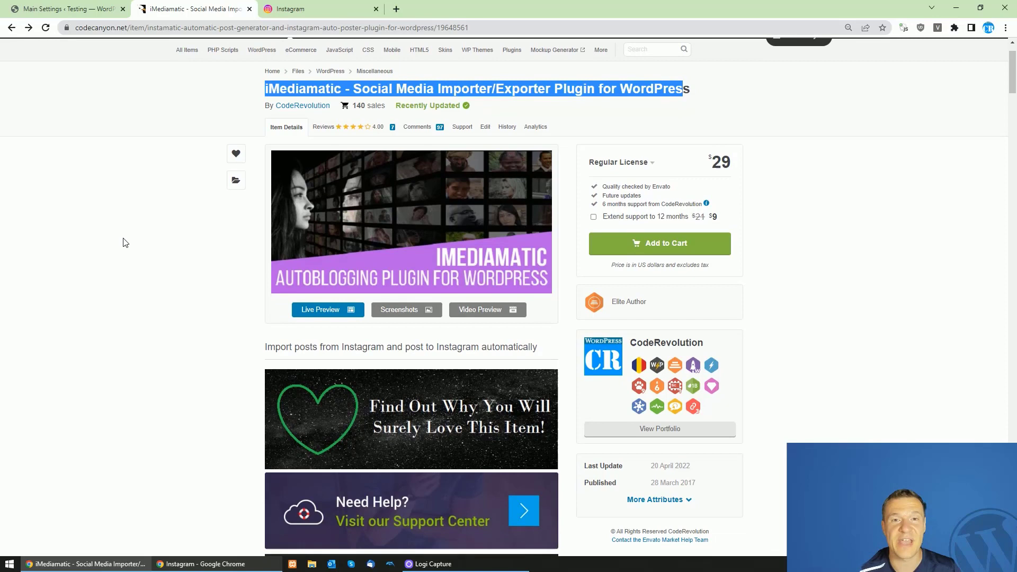